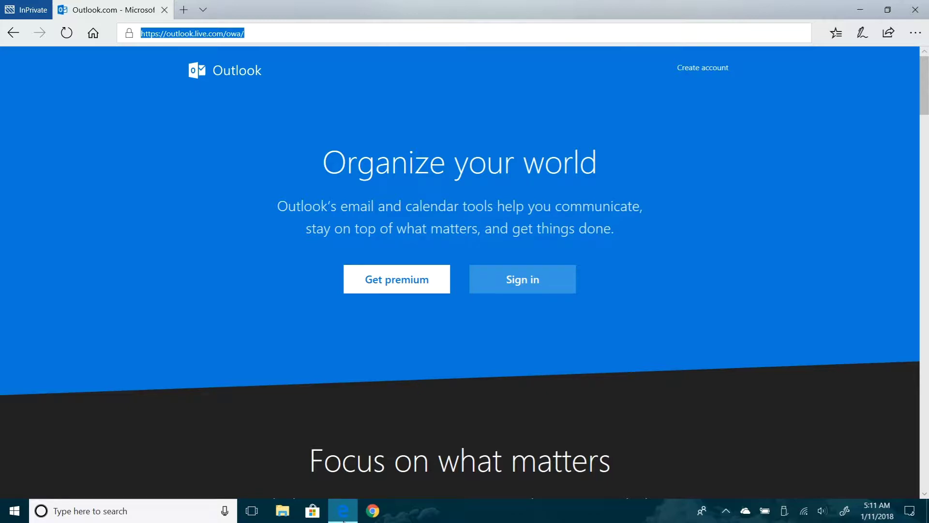
# Scroll down the Outlook.com landing page and begin signing up for a new account
pyautogui.scroll(-6, 460, 271)
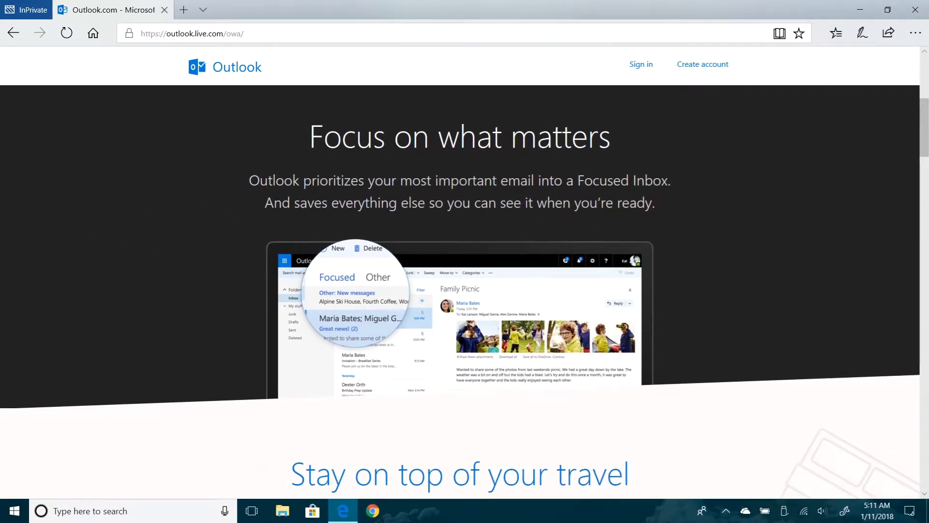
pyautogui.scroll(-5, 465, 291)
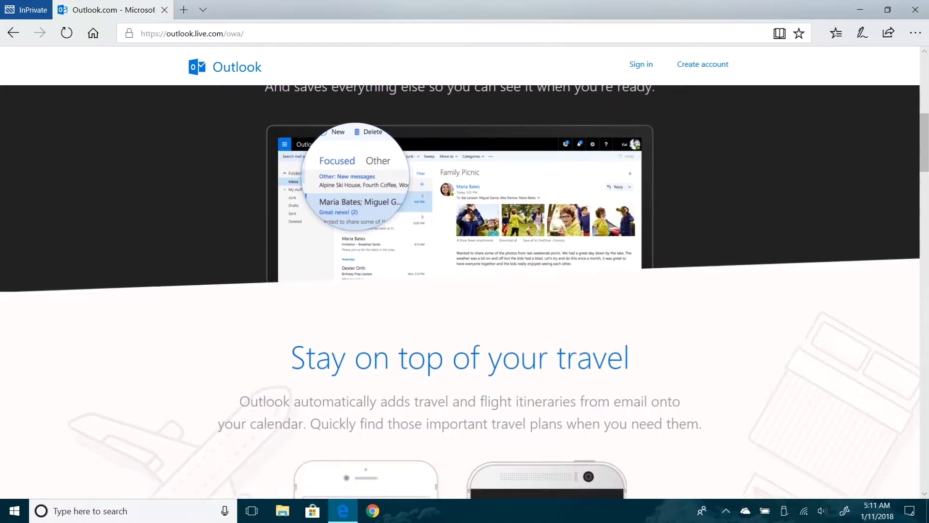
pyautogui.scroll(-2, 460, 291)
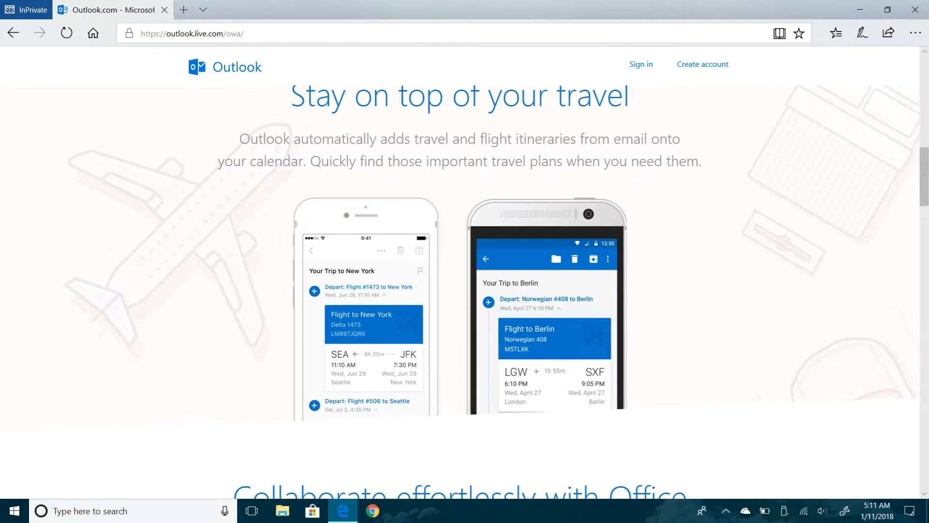
pyautogui.scroll(-5, 465, 290)
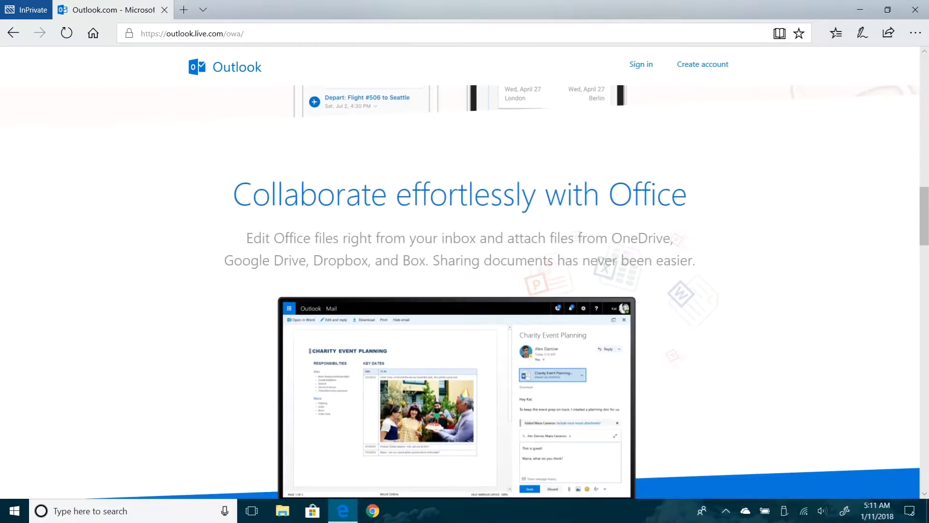
pyautogui.scroll(-3, 465, 290)
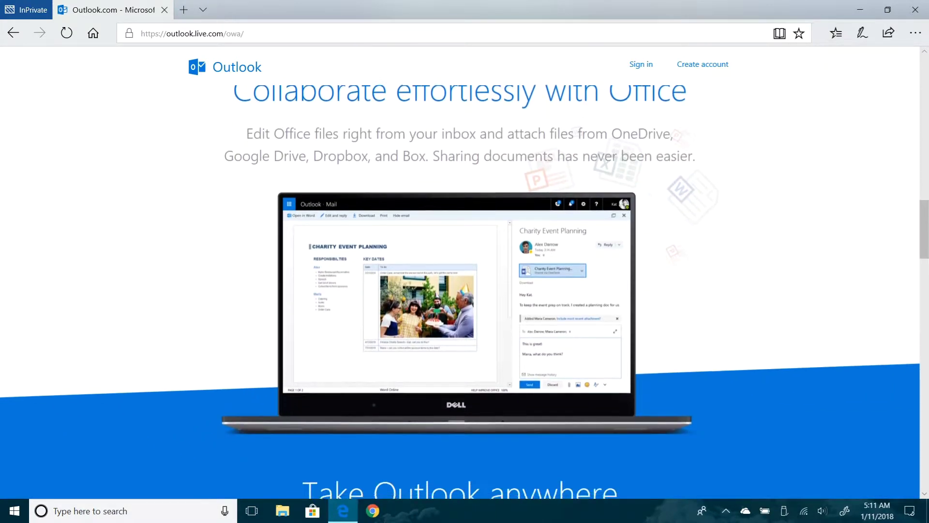
pyautogui.scroll(-2, 465, 290)
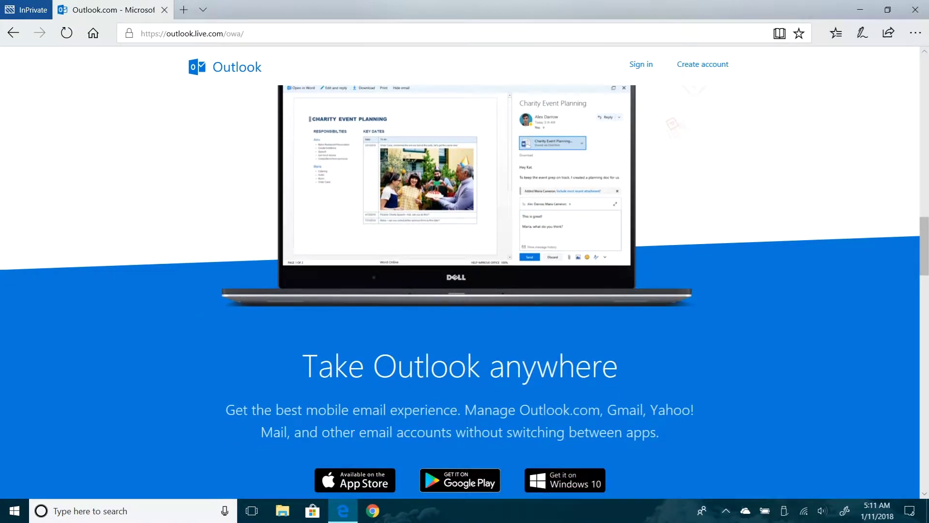
pyautogui.scroll(-5, 464, 291)
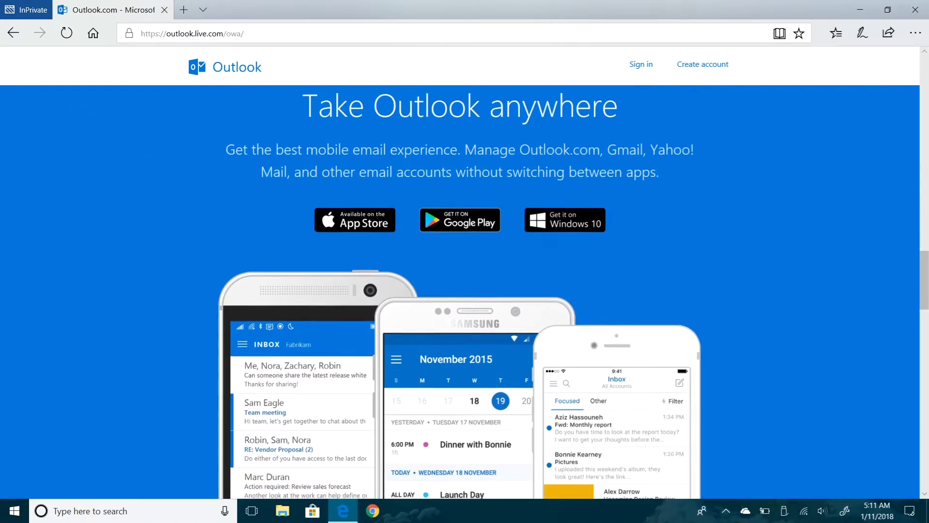
pyautogui.scroll(-3, 464, 291)
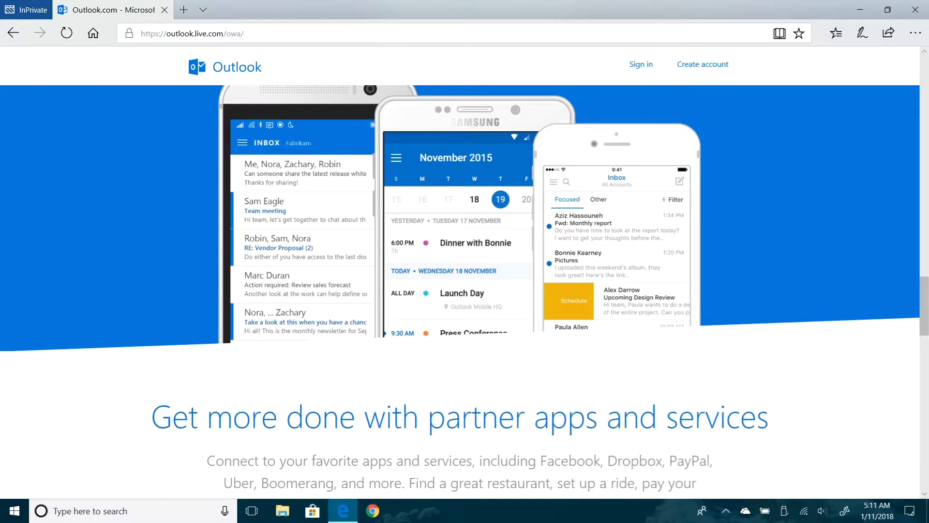
pyautogui.scroll(-5, 464, 290)
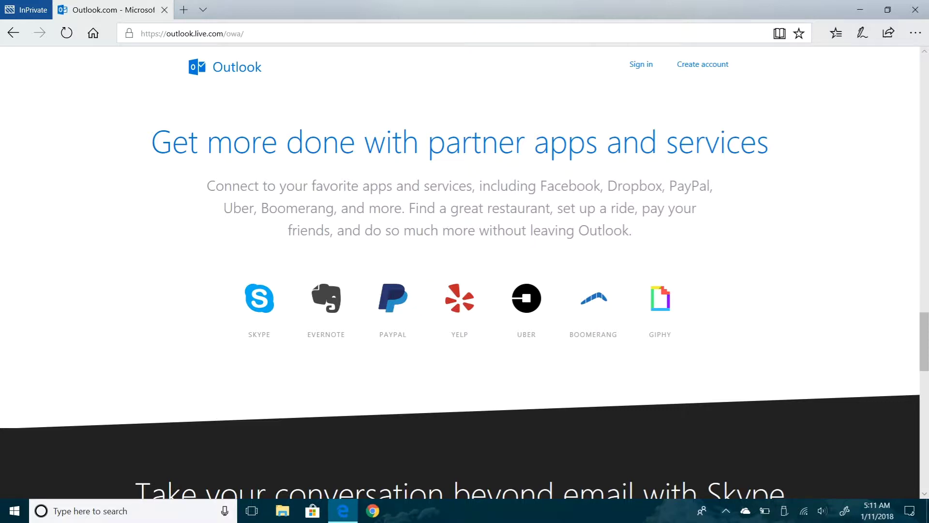
pyautogui.scroll(-5, 459, 272)
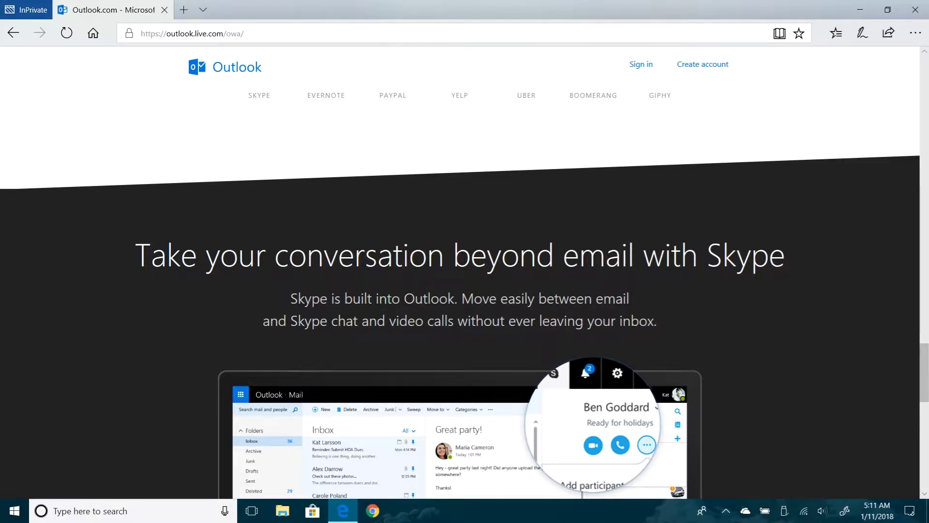
pyautogui.scroll(-4, 460, 272)
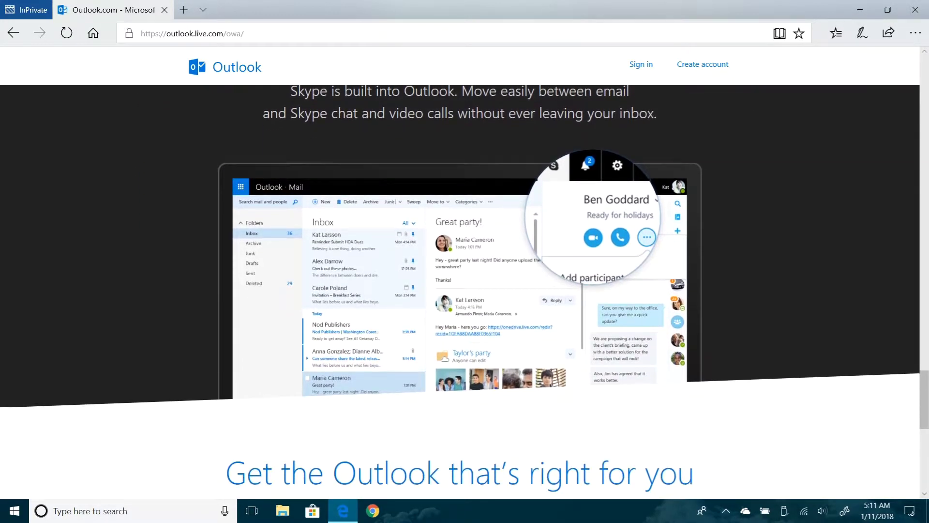
pyautogui.scroll(-6, 460, 290)
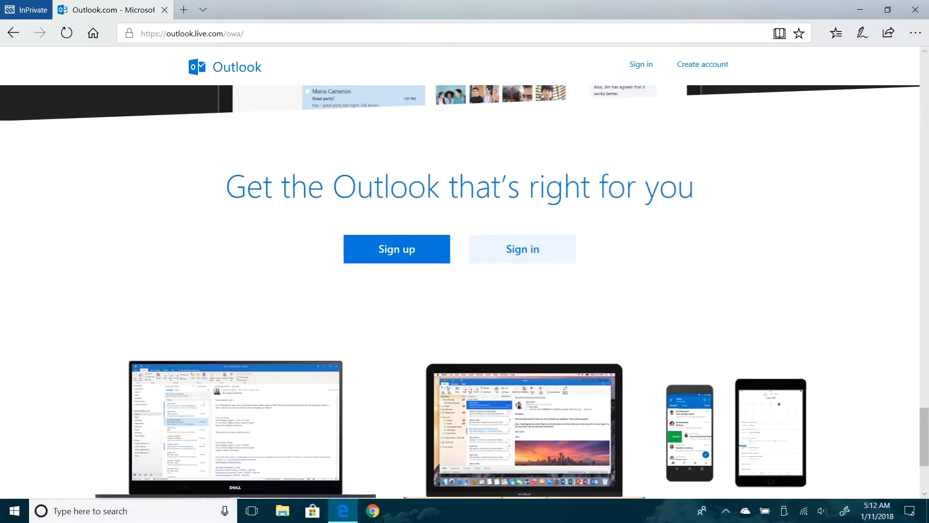
pyautogui.scroll(-2, 460, 290)
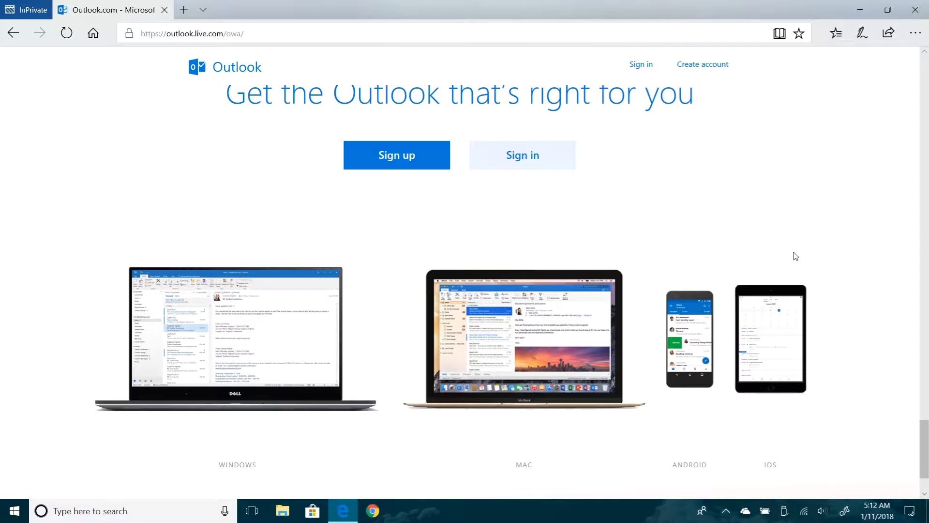
pyautogui.click(416, 170)
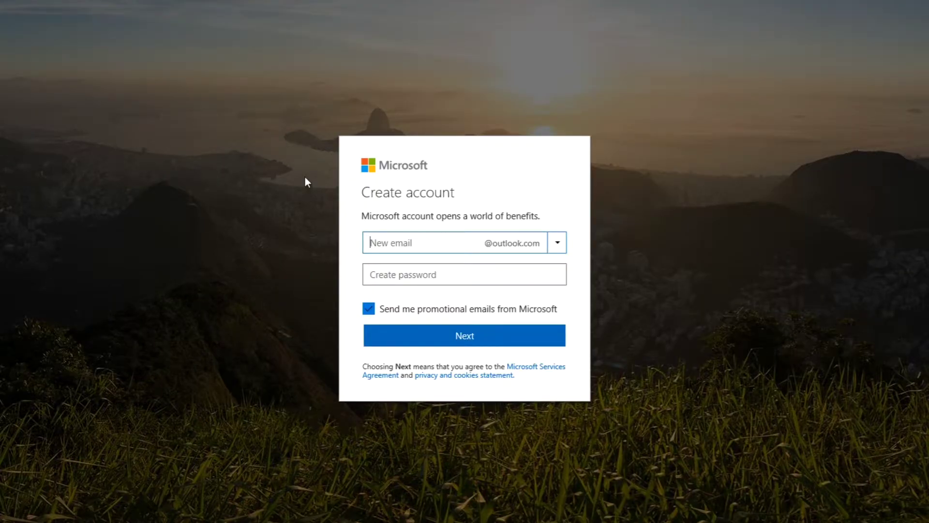
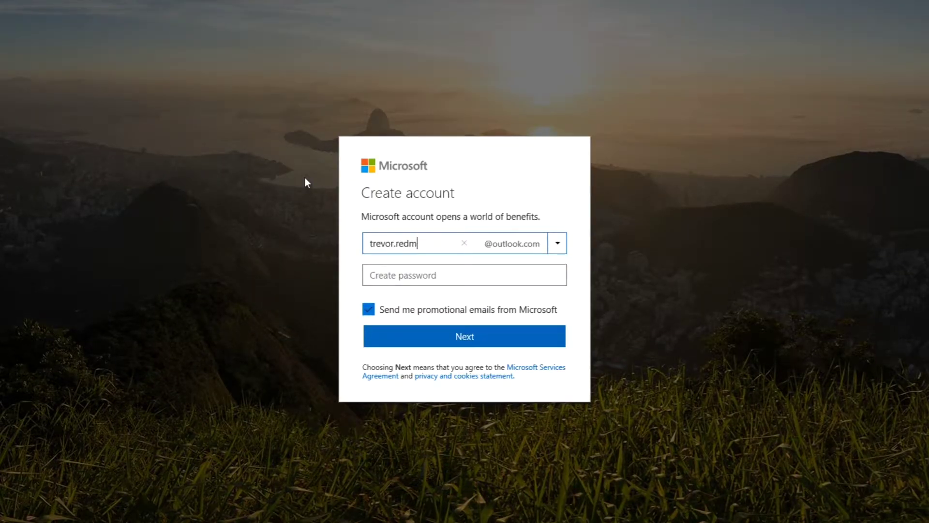
pyautogui.press('Return')
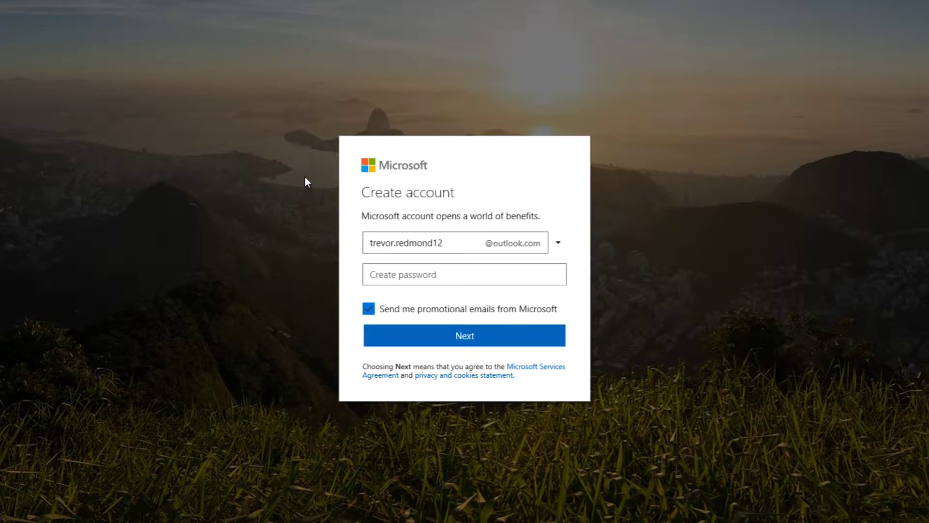
pyautogui.click(443, 276)
pyautogui.write('***********')
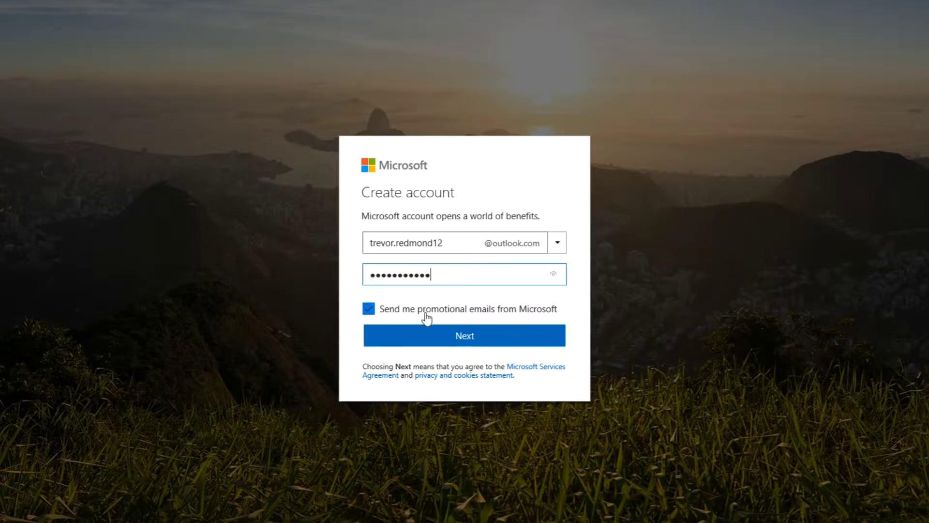
pyautogui.click(458, 337)
# Enter the user's first and last name and submit them
pyautogui.press('Tab')
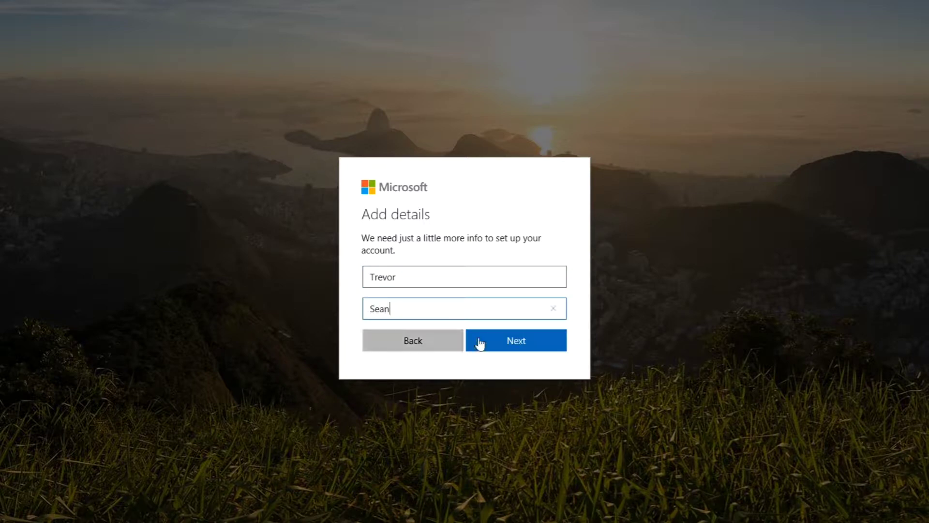
pyautogui.click(516, 344)
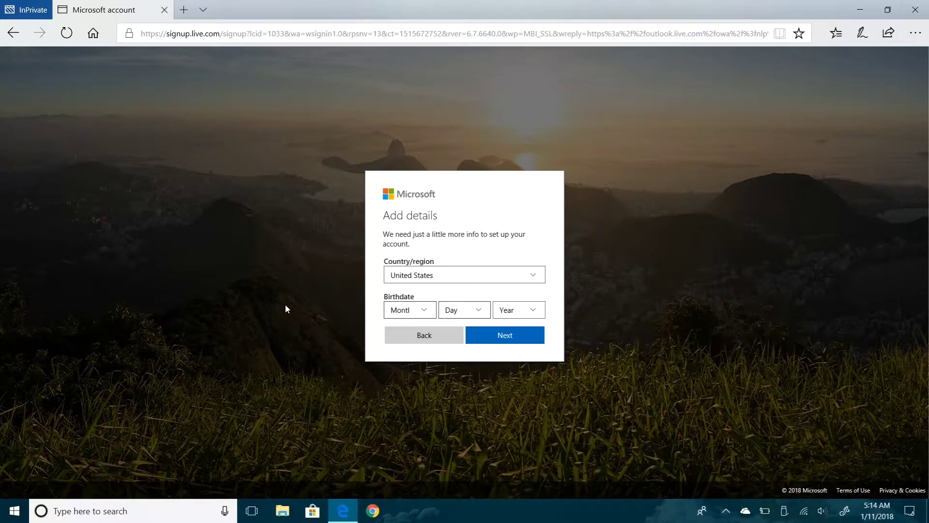
pyautogui.click(449, 275)
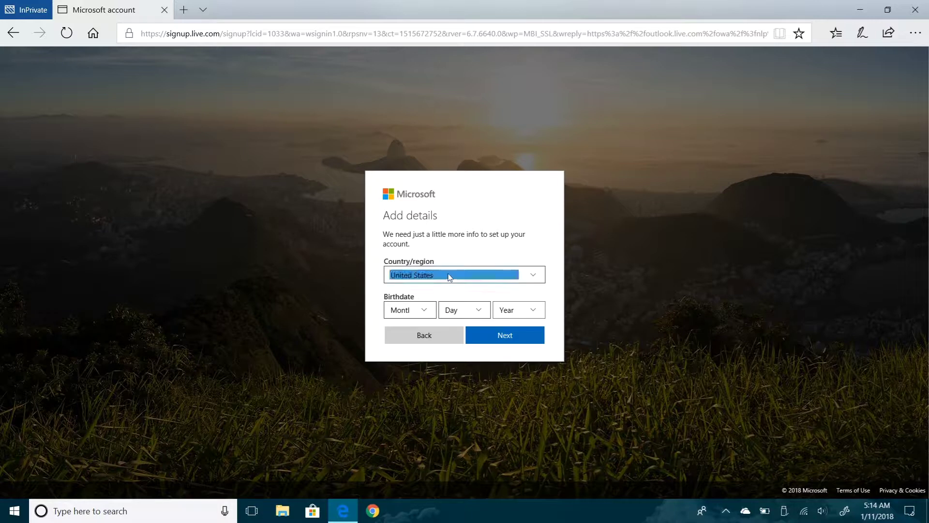
pyautogui.click(449, 275)
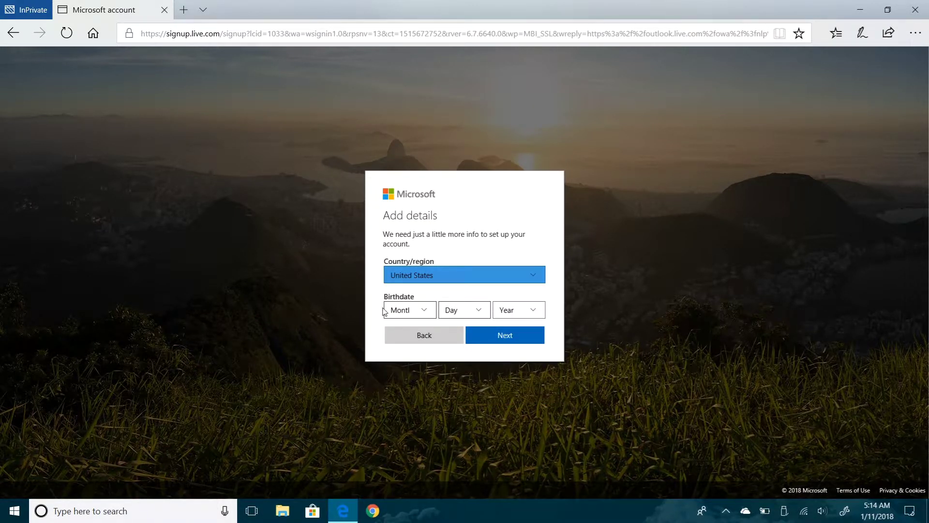
pyautogui.click(429, 309)
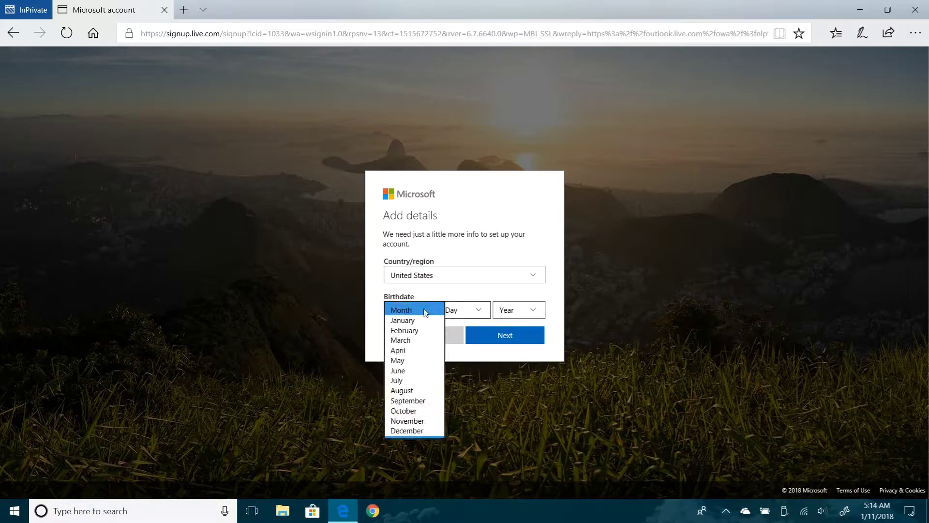
pyautogui.click(401, 371)
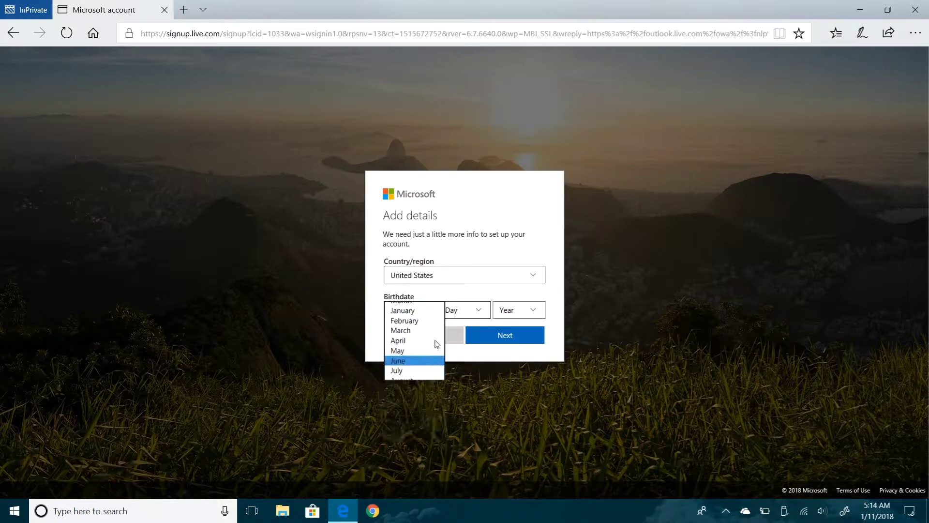
pyautogui.click(477, 311)
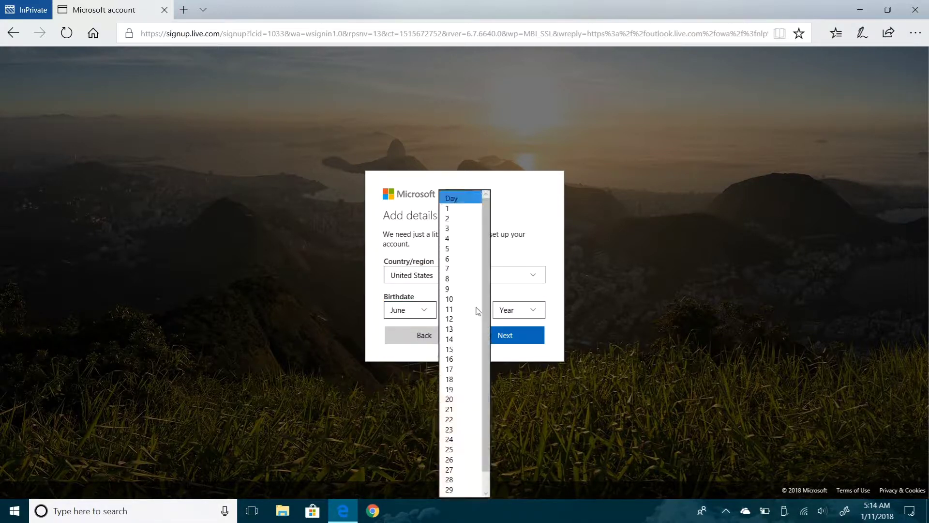
pyautogui.click(450, 400)
pyautogui.click(522, 312)
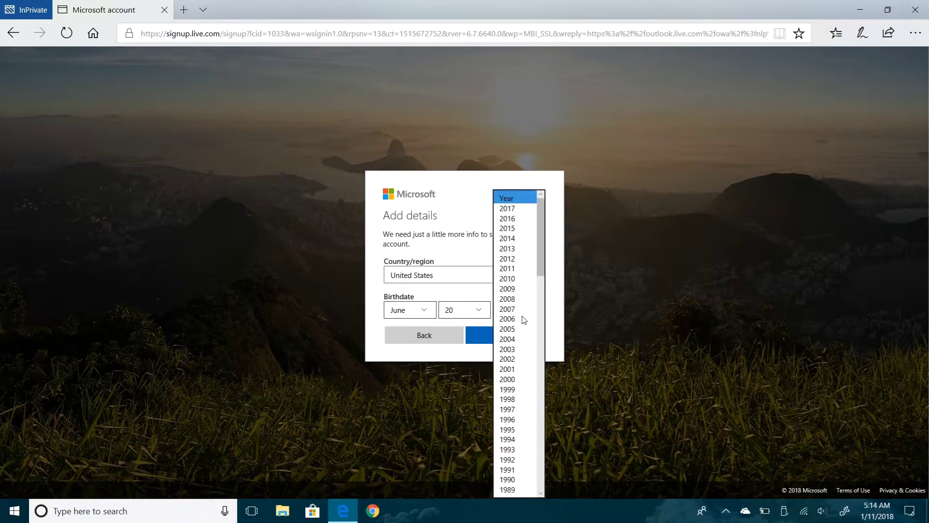
pyautogui.scroll(-2, 518, 343)
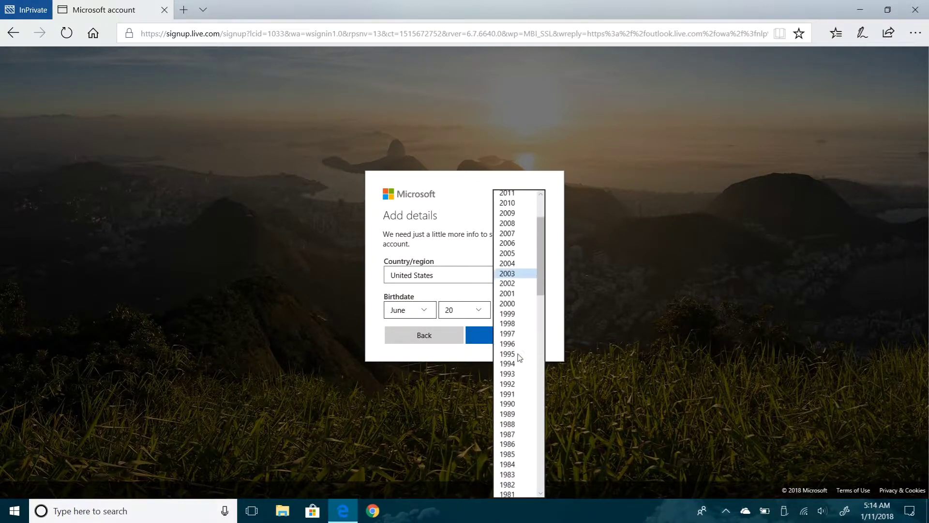
pyautogui.click(508, 392)
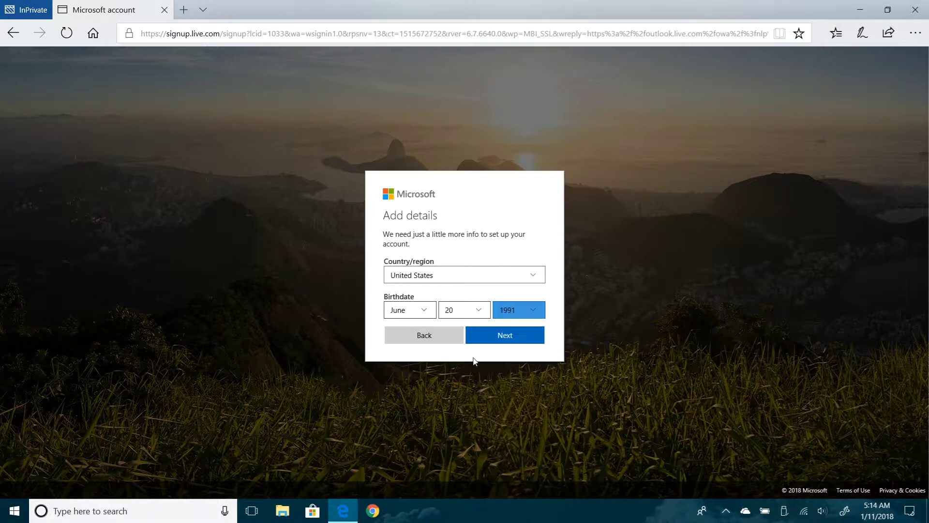
pyautogui.click(510, 346)
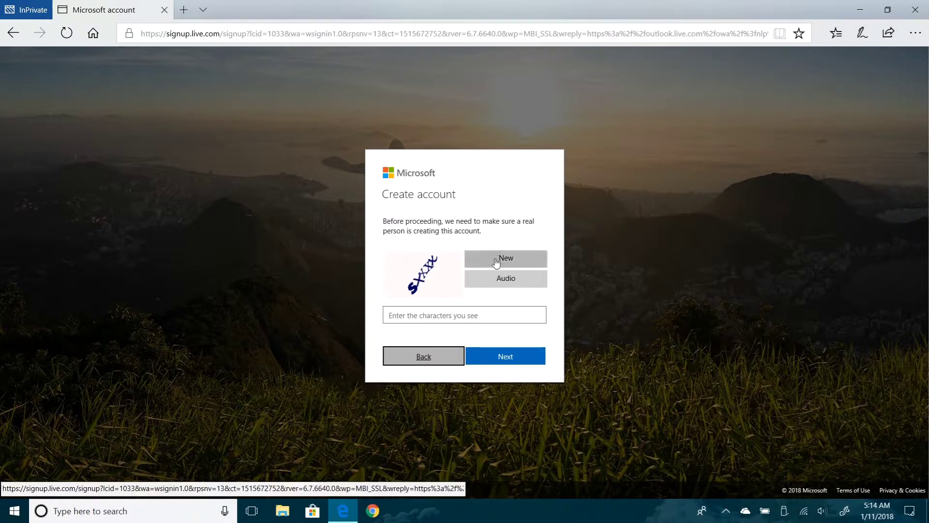
# Enter the pictured CAPTCHA characters and submit to finish creating the account
pyautogui.click(438, 313)
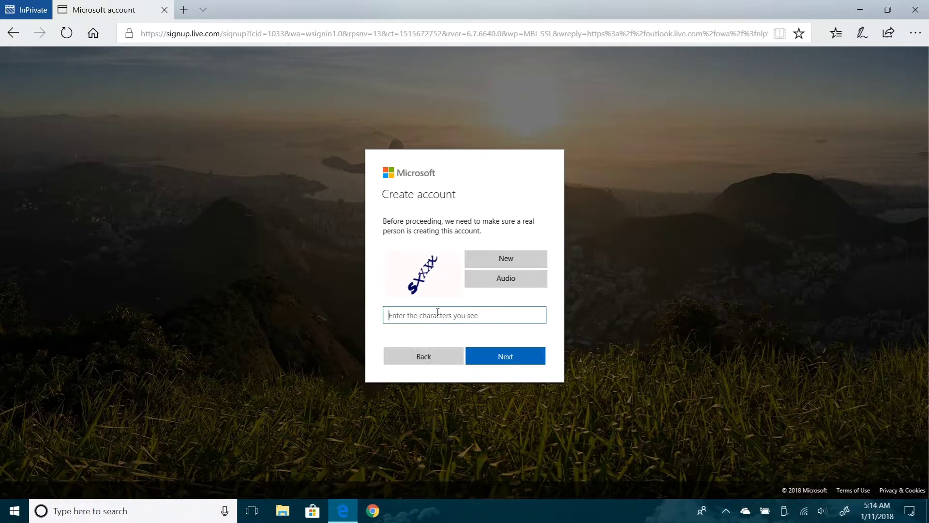
pyautogui.write('sxxxx')
pyautogui.click(510, 358)
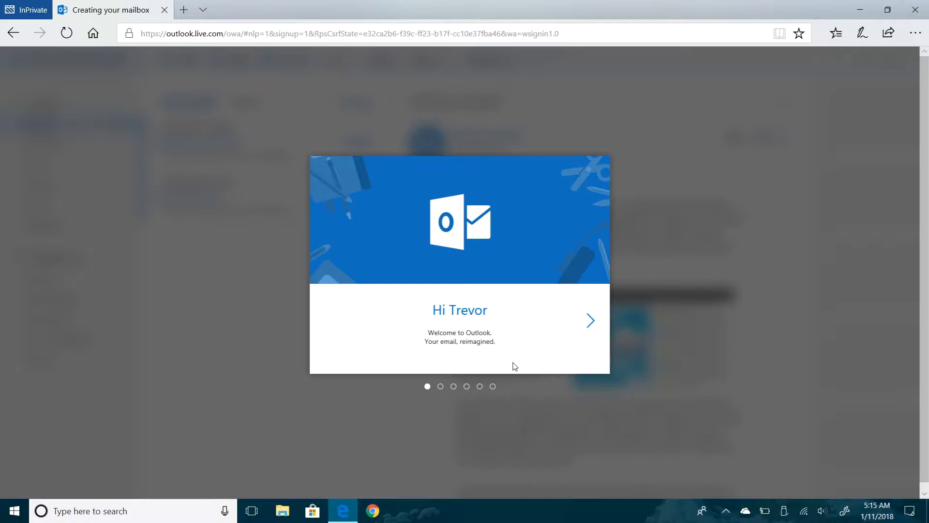
# Set the mailbox time zone to Pacific Time (US & Canada)
pyautogui.click(592, 321)
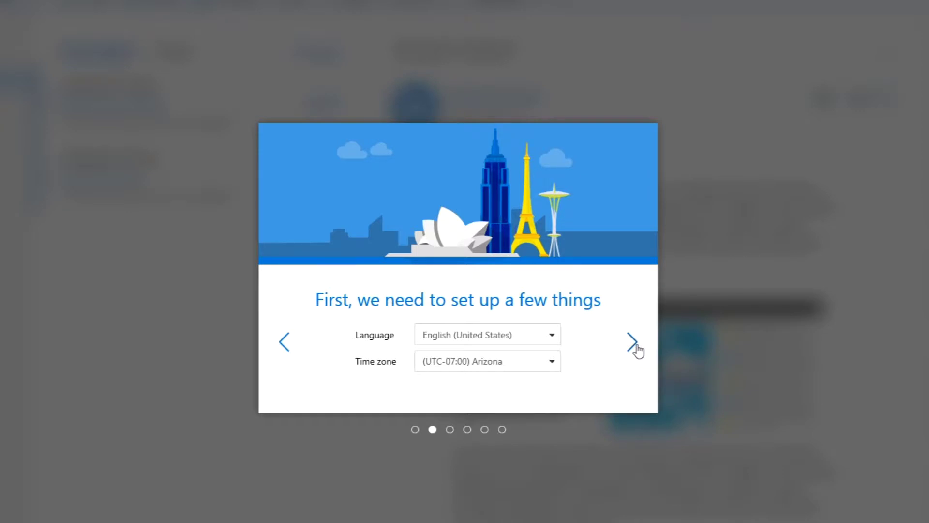
pyautogui.click(552, 370)
pyautogui.click(552, 370)
pyautogui.click(552, 369)
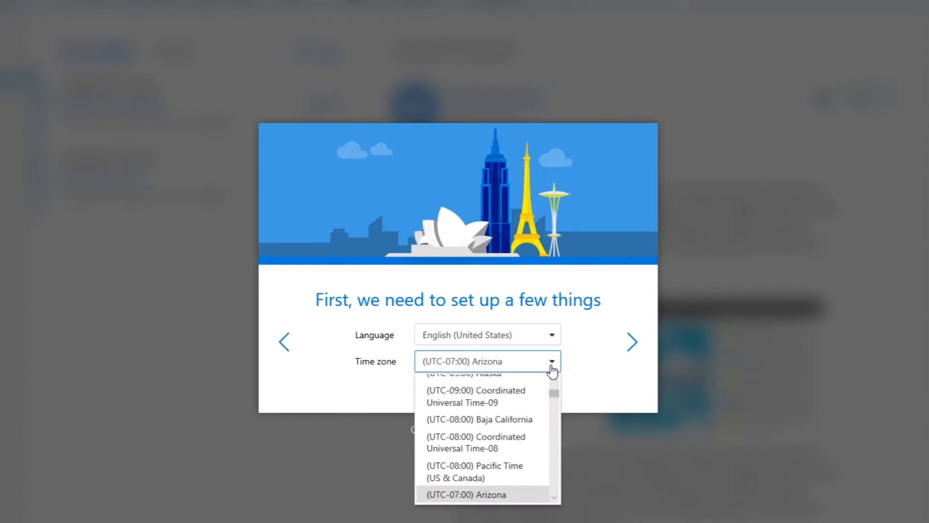
pyautogui.click(480, 472)
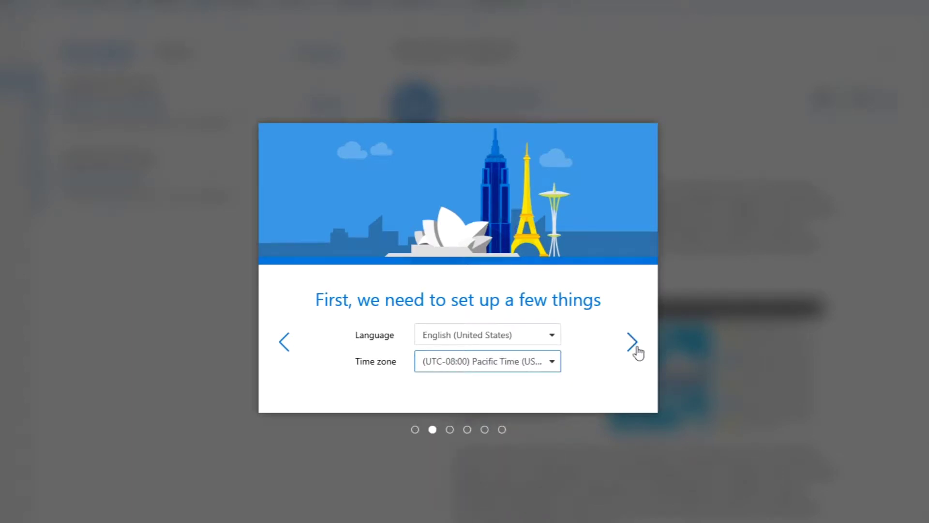
# Apply the blueprint theme to the mailbox
pyautogui.click(633, 342)
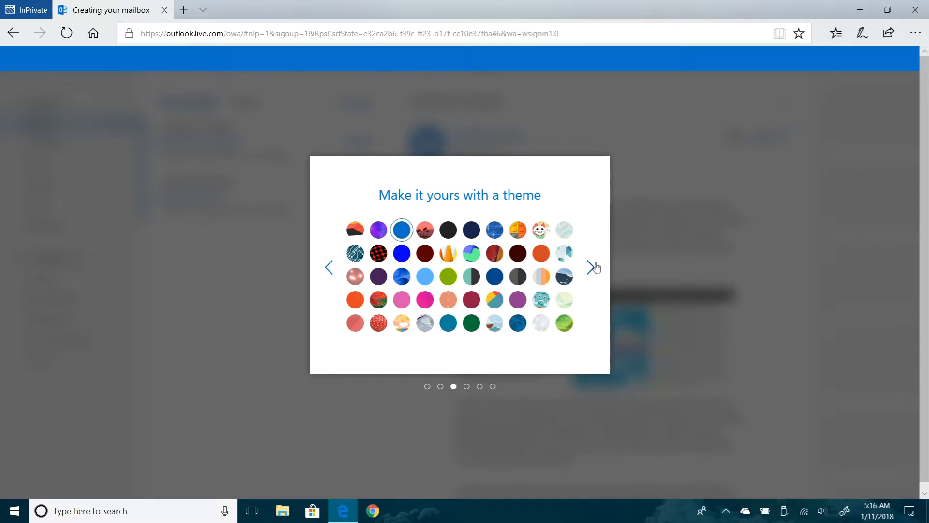
pyautogui.click(495, 231)
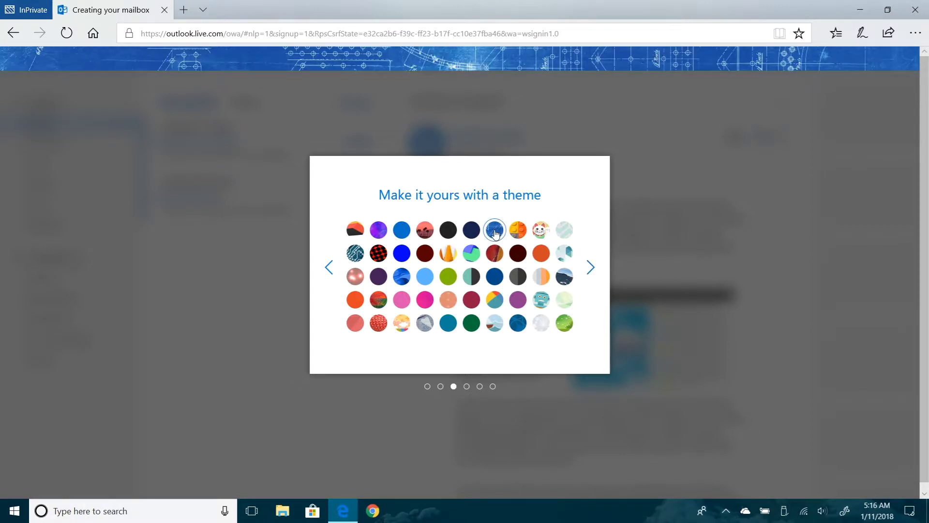
pyautogui.click(591, 270)
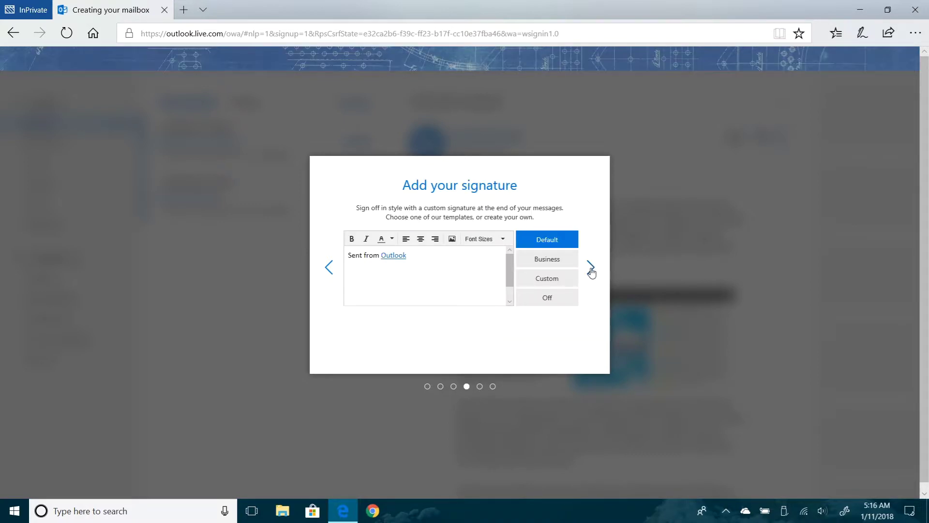
# Try the Default, Business, Custom and Off signature templates, ending back on the default text
pyautogui.click(309, 255)
pyautogui.press('Return')
pyautogui.write('Trevor')
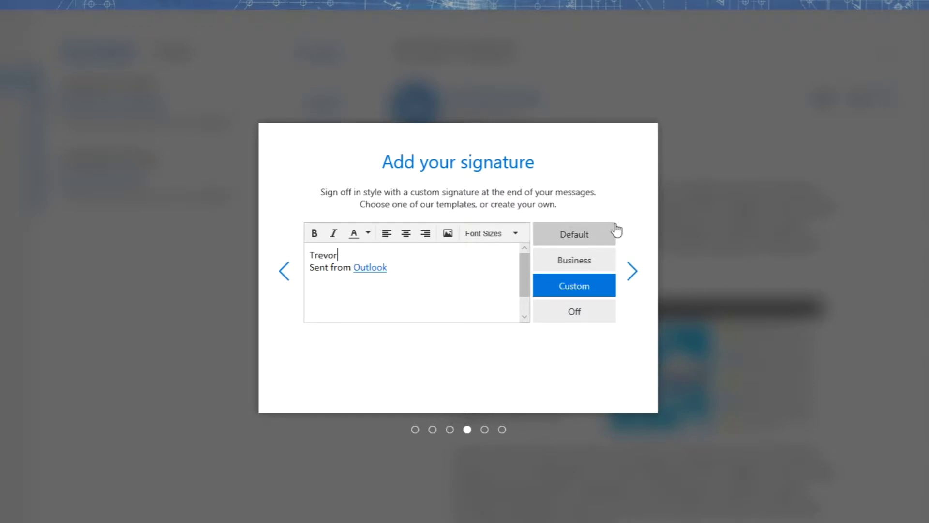
pyautogui.click(583, 236)
pyautogui.click(575, 266)
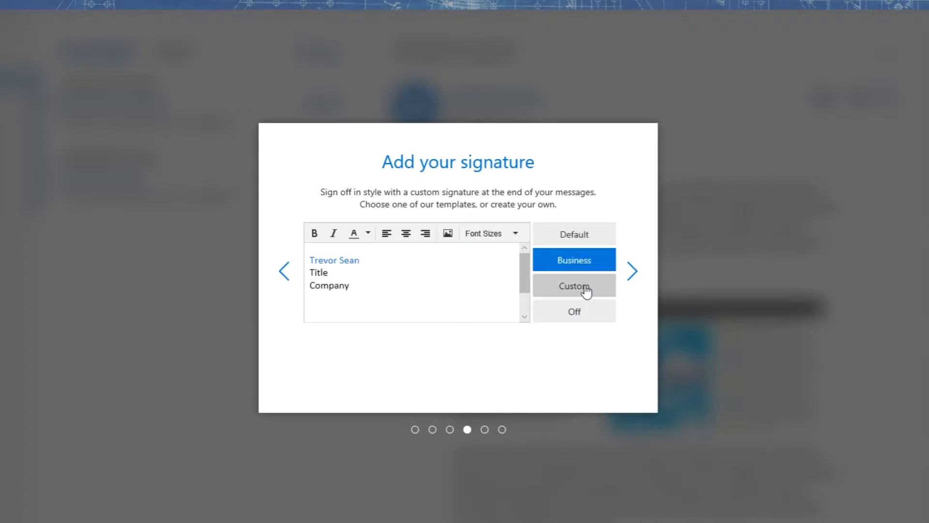
pyautogui.click(586, 291)
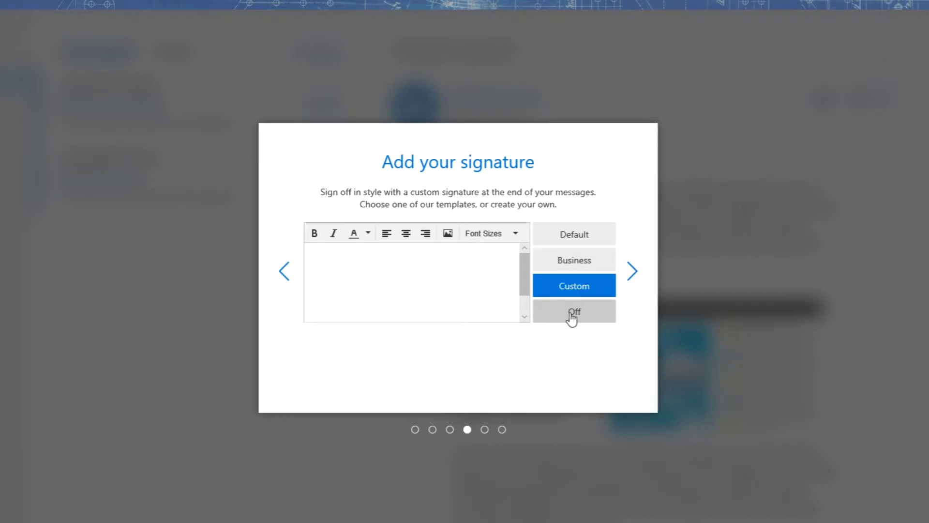
pyautogui.click(572, 317)
pyautogui.click(574, 286)
pyautogui.click(576, 237)
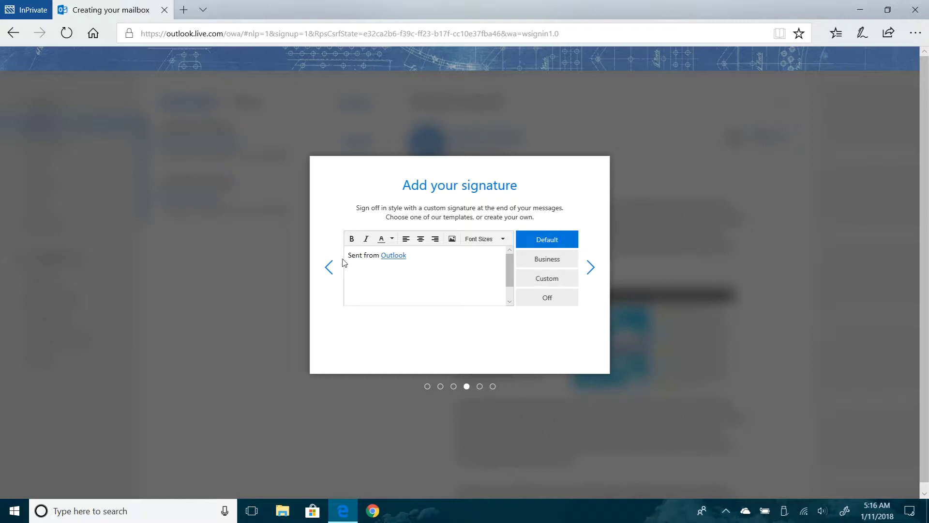
# Add the user's first name above 'Sent from Outlook' and colour it green
pyautogui.click(350, 255)
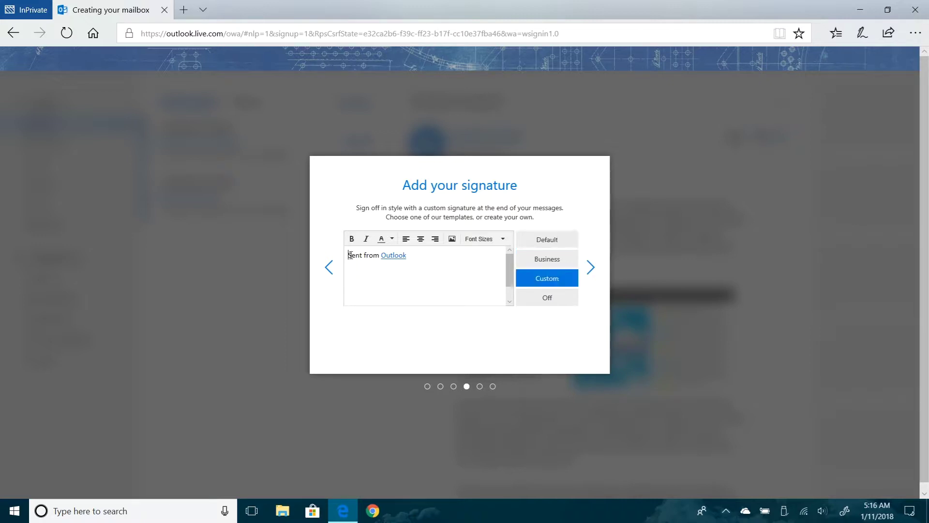
pyautogui.press('Return')
pyautogui.write('Trevor')
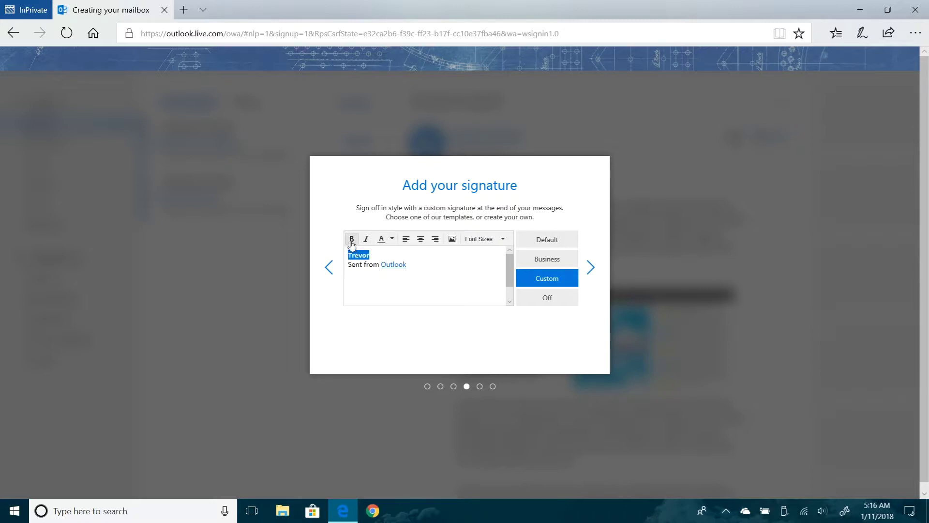
pyautogui.click(392, 244)
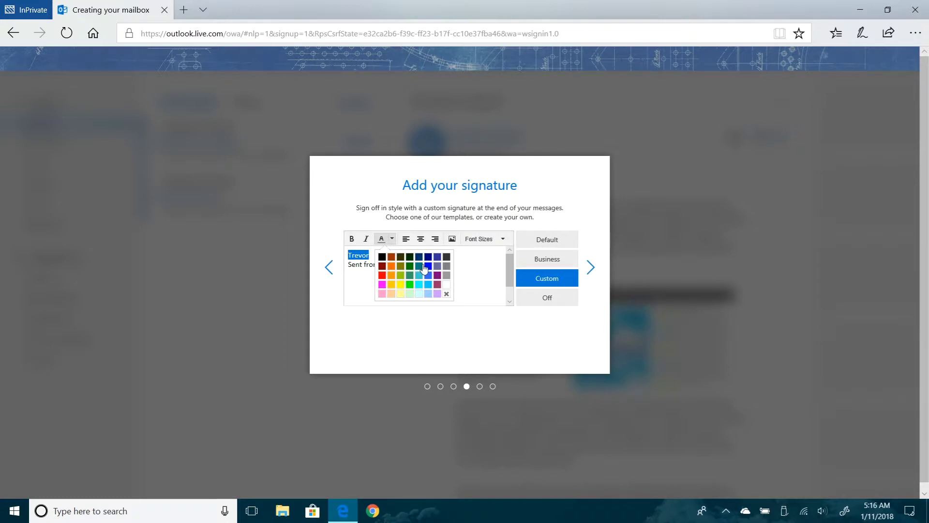
pyautogui.click(410, 276)
pyautogui.click(393, 257)
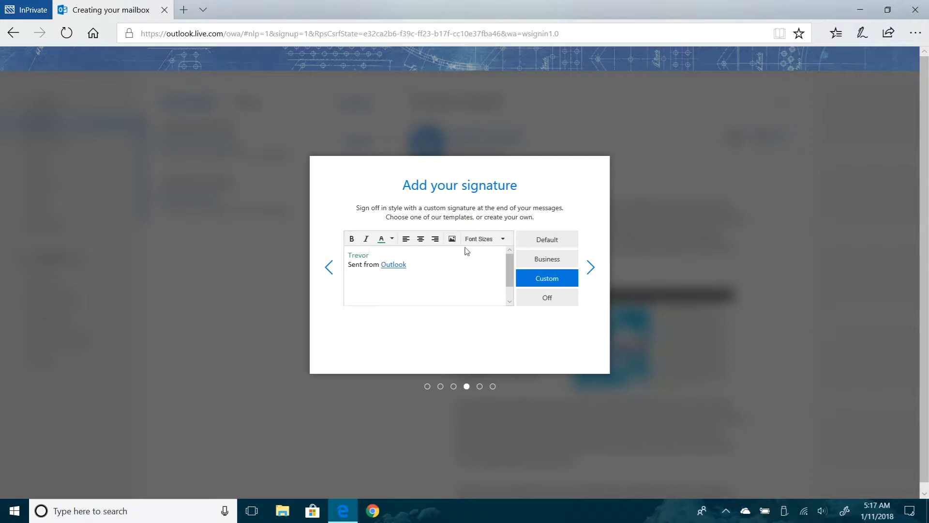
pyautogui.click(493, 240)
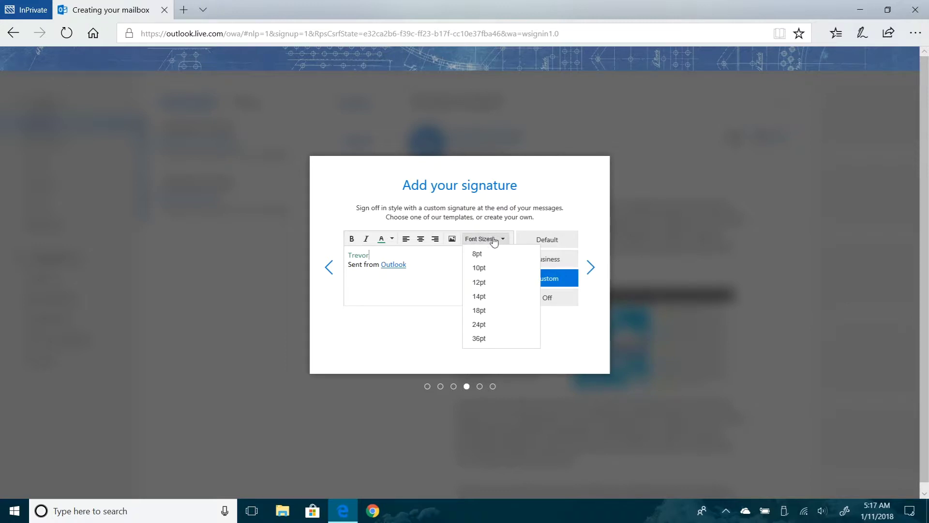
pyautogui.click(417, 257)
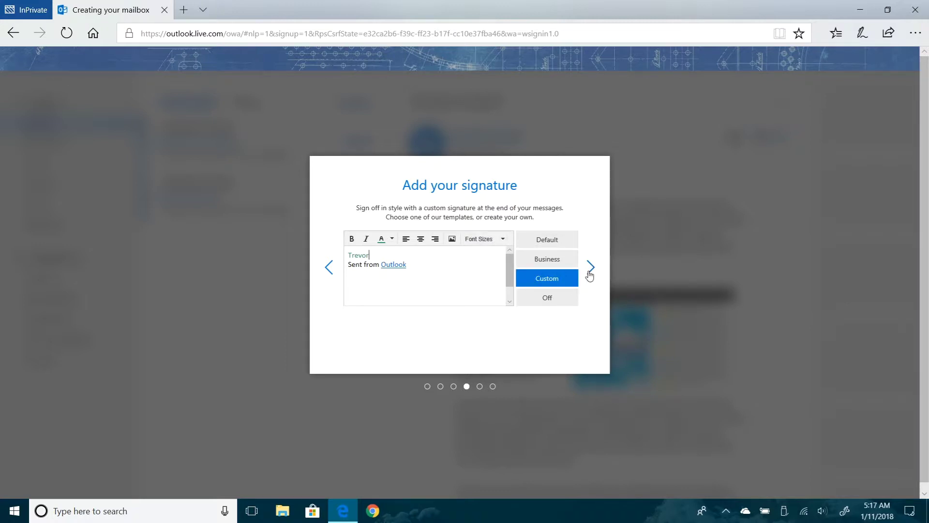
# Add the Seattle Seahawks and Oakland Raiders calendars, then browse the NFL and MLB team lists
pyautogui.click(592, 267)
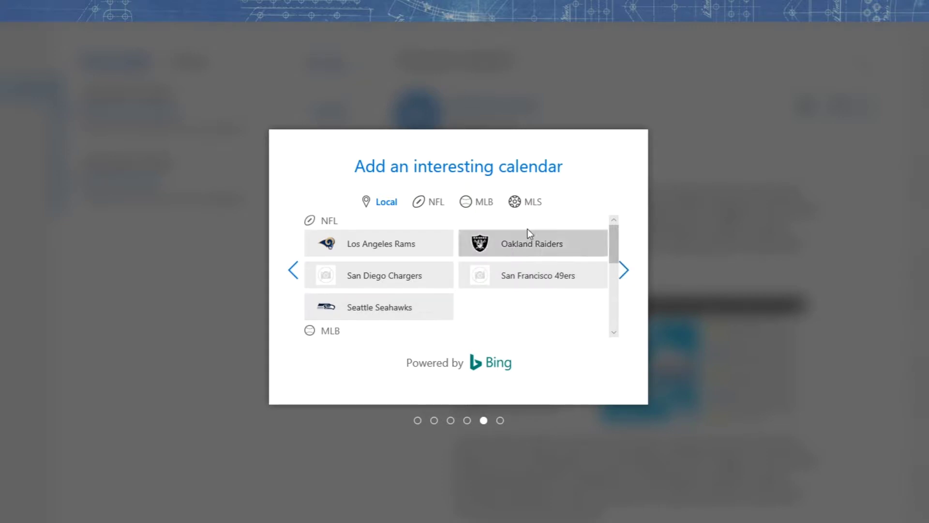
pyautogui.click(404, 315)
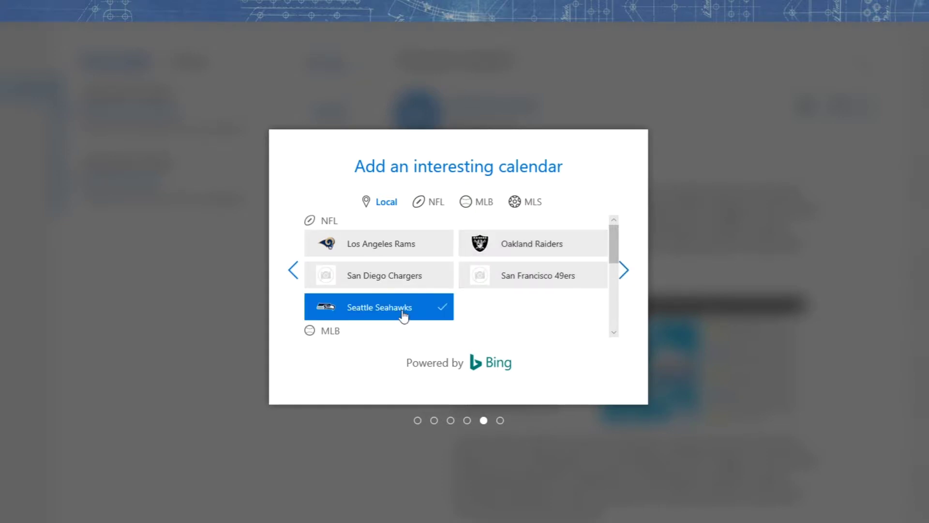
pyautogui.click(521, 250)
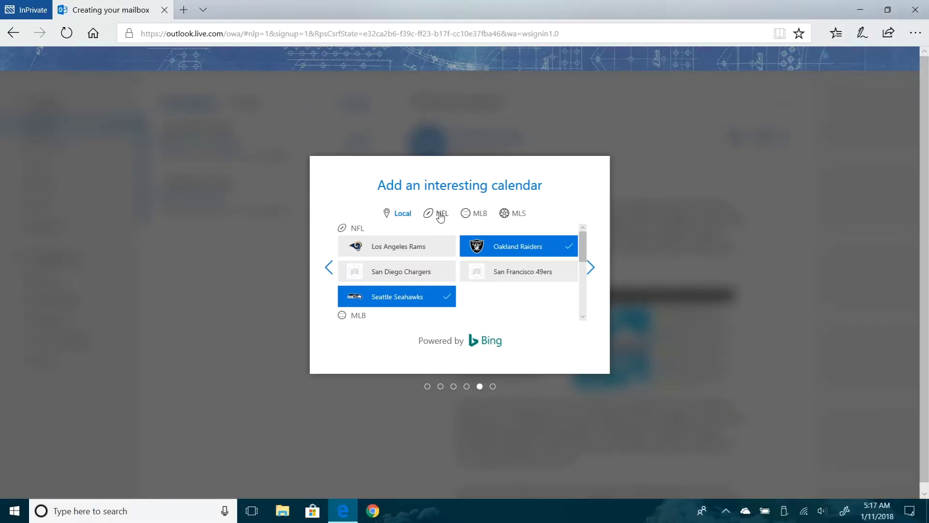
pyautogui.click(441, 215)
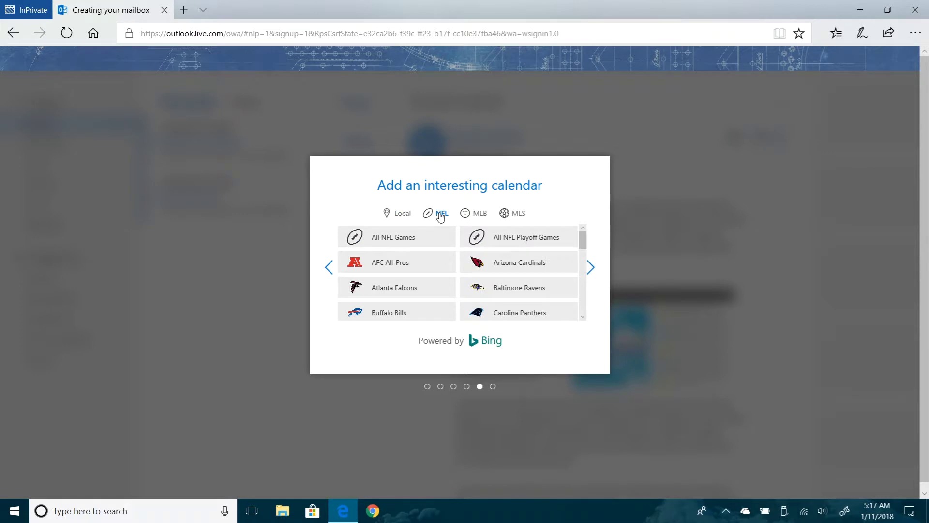
pyautogui.scroll(-5, 446, 270)
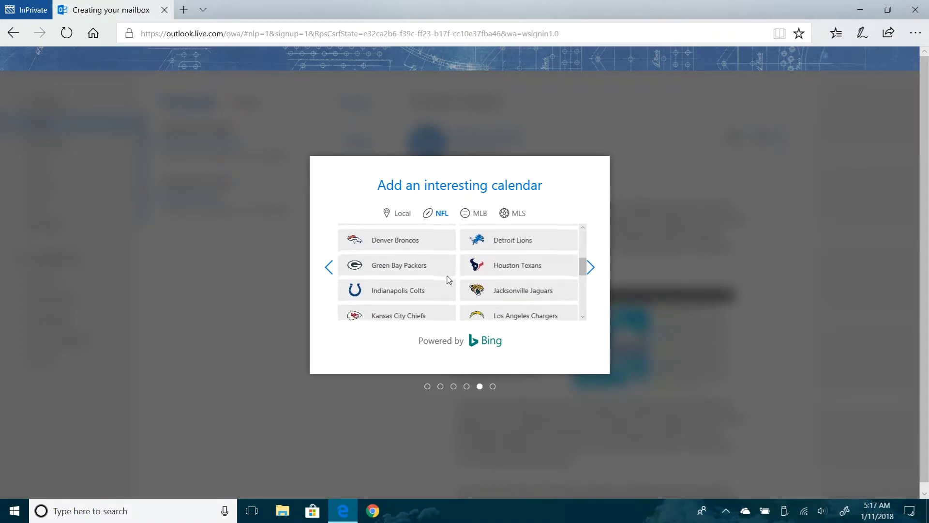
pyautogui.scroll(-2, 447, 279)
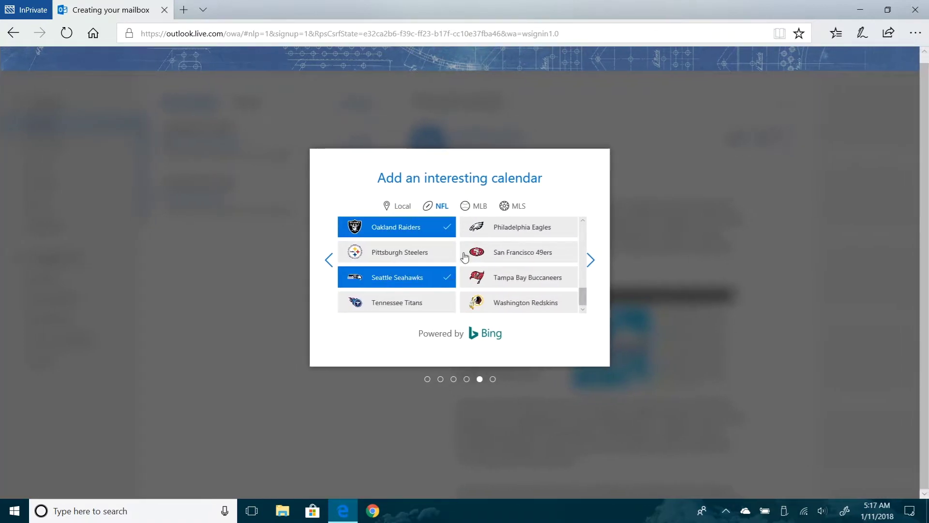
pyautogui.click(477, 206)
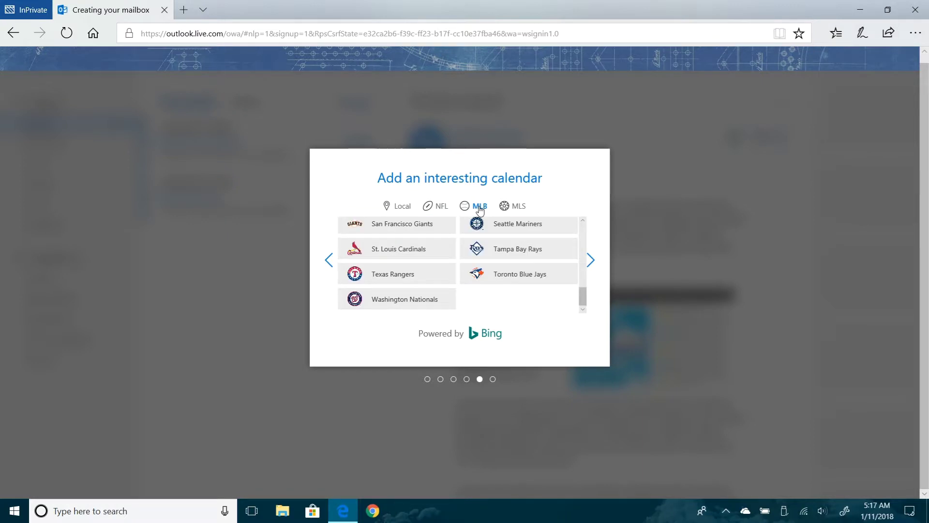
# Browse the MLS calendars, skip the mobile number step, and open the new mailbox
pyautogui.click(517, 206)
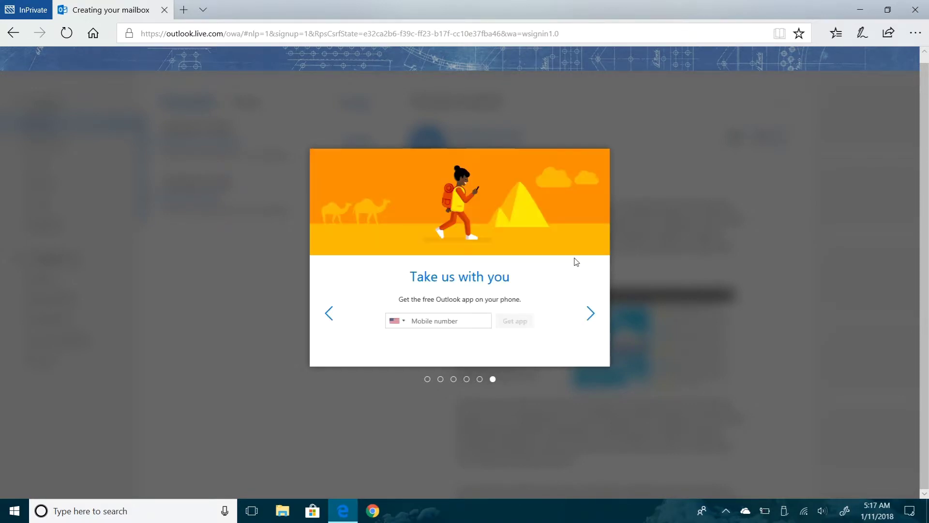
pyautogui.click(450, 322)
pyautogui.click(591, 313)
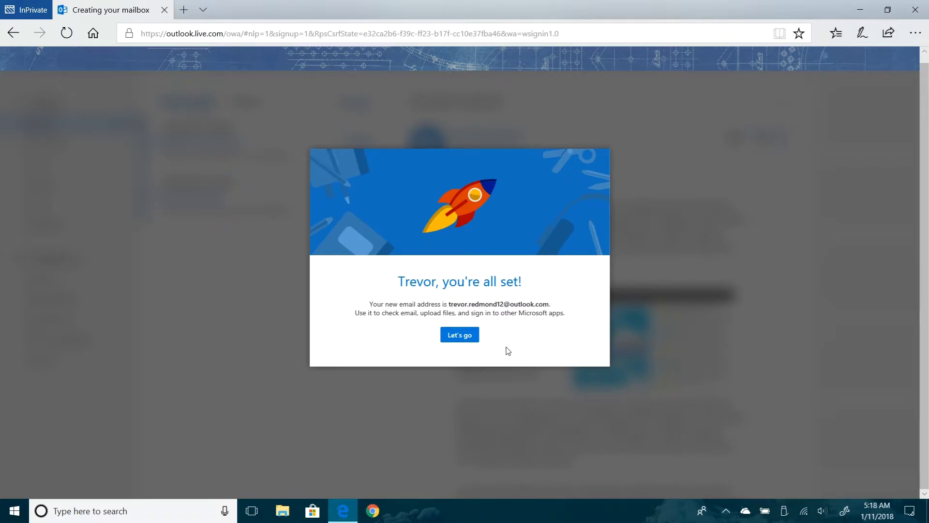
pyautogui.click(464, 337)
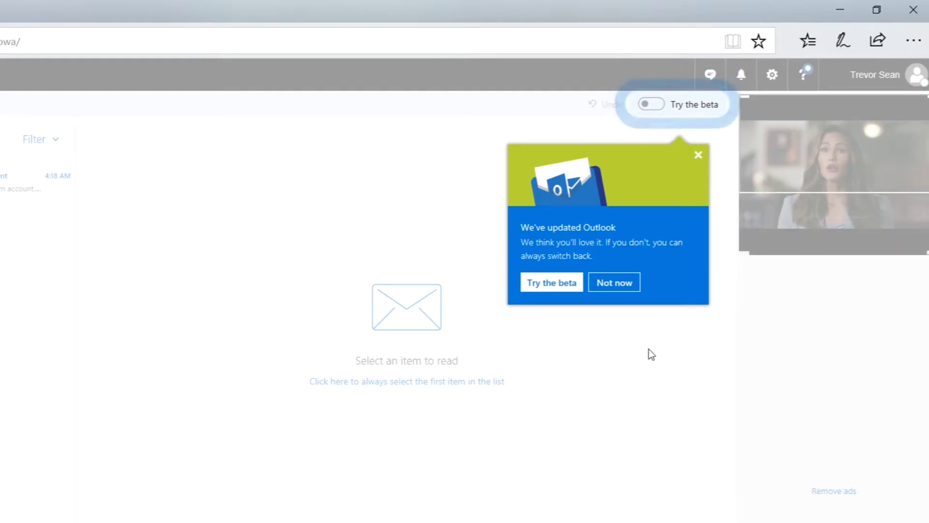
# Switch to the Outlook beta and step through every welcome-tour slide to Get started
pyautogui.click(551, 285)
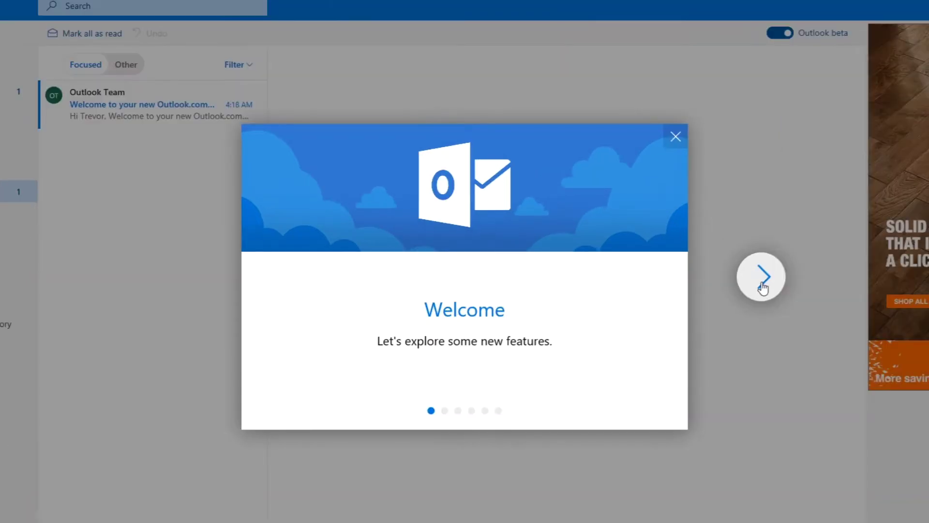
pyautogui.click(700, 280)
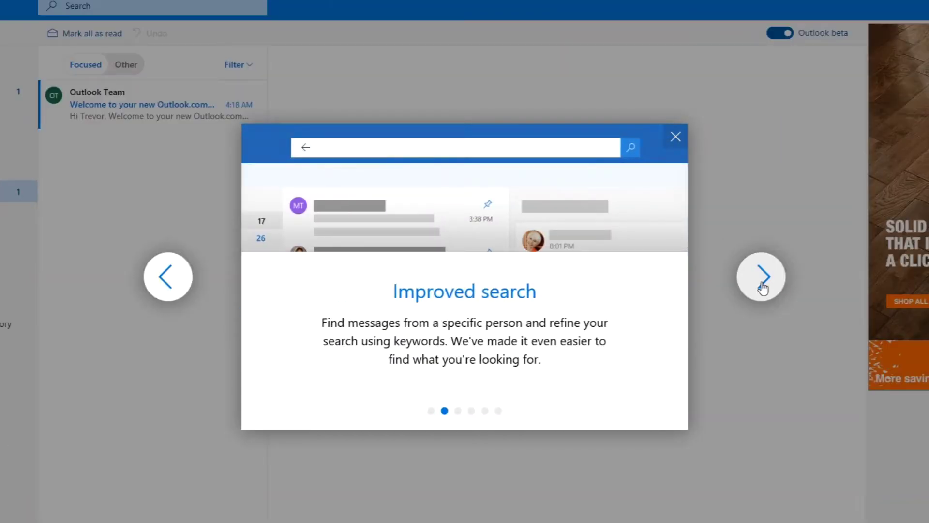
pyautogui.click(763, 288)
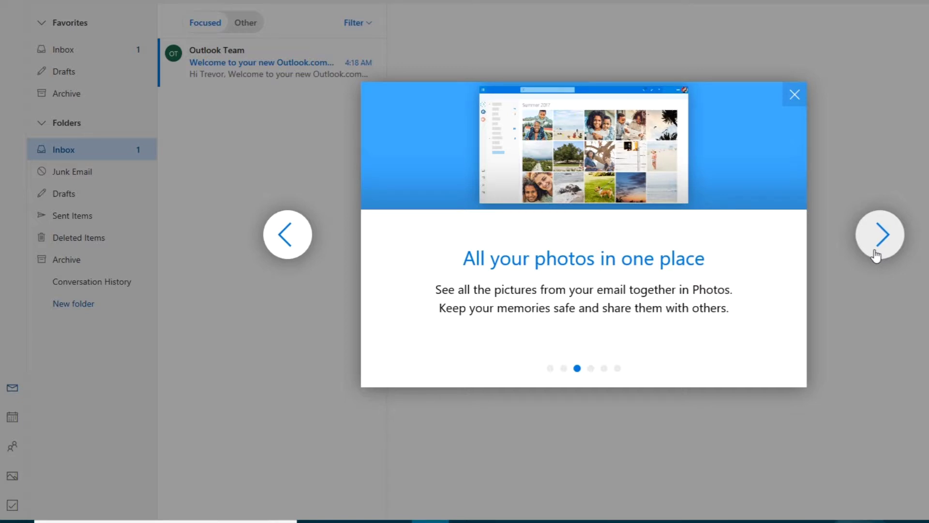
pyautogui.click(878, 236)
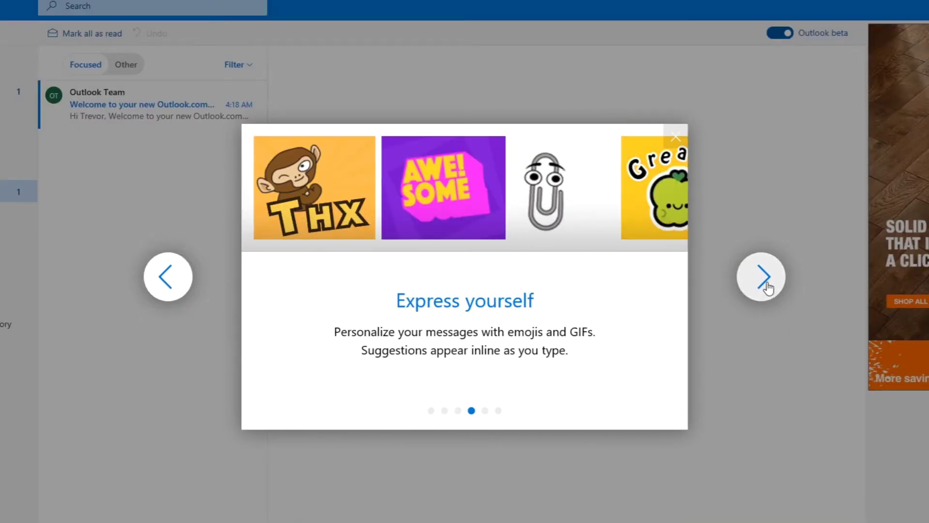
pyautogui.click(768, 287)
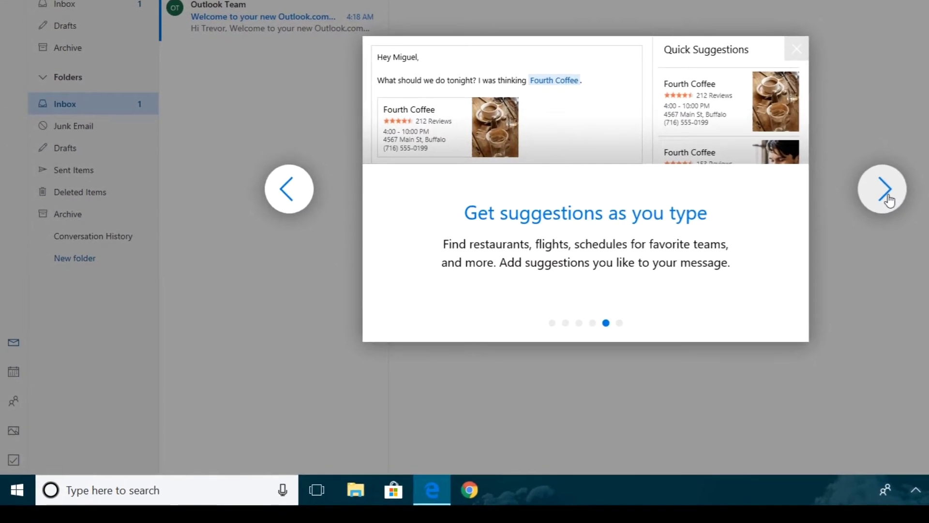
pyautogui.click(887, 197)
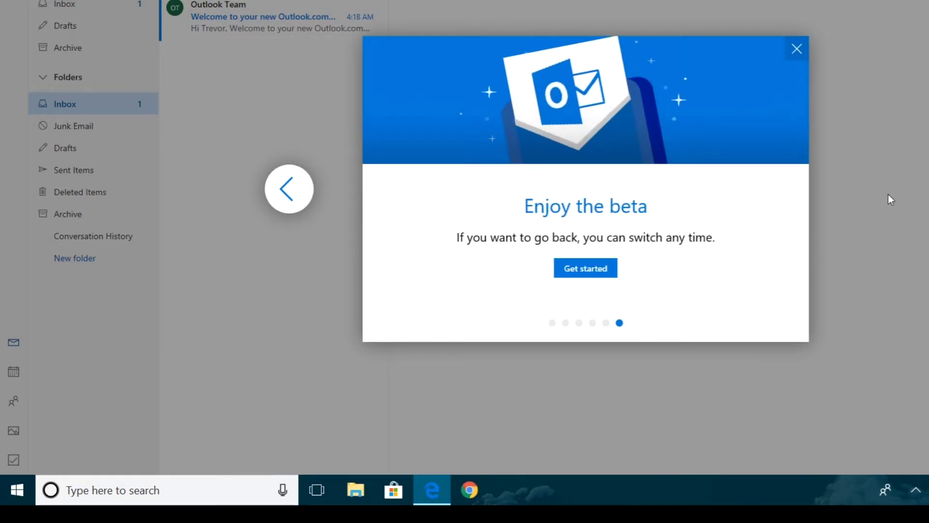
pyautogui.click(586, 268)
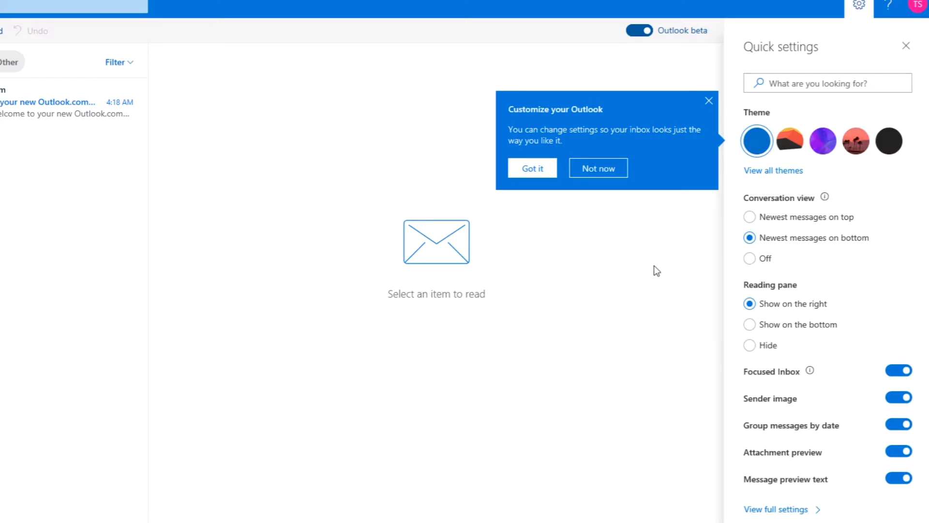
# Dismiss the Customize your Outlook tip and close the Quick settings pane
pyautogui.click(543, 172)
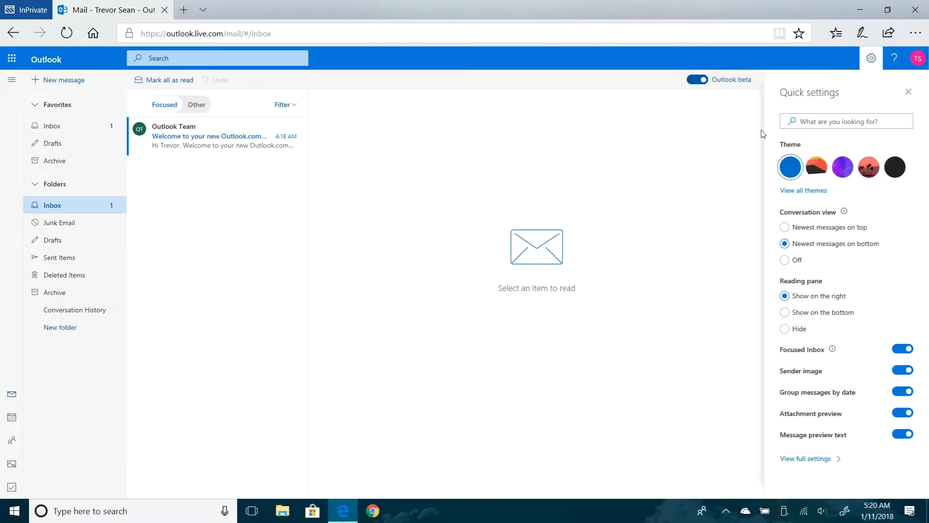
pyautogui.click(908, 93)
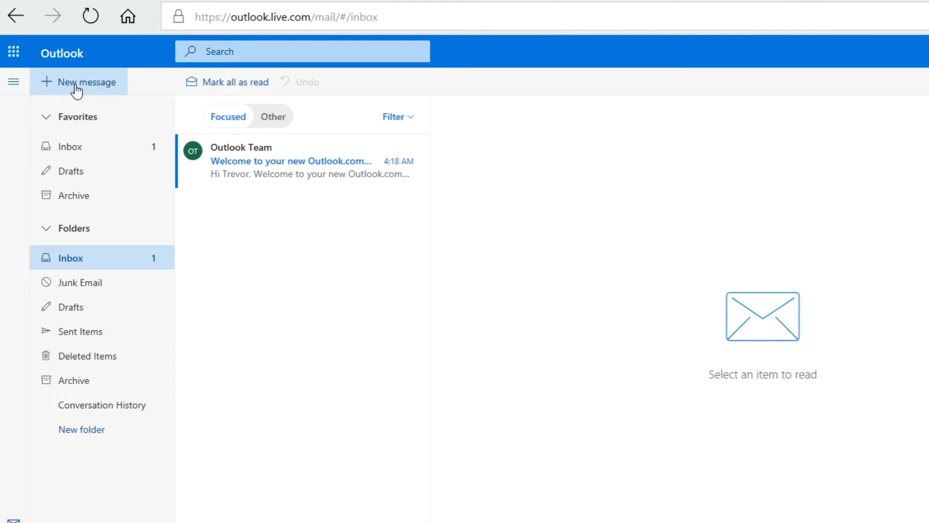
# Start a new message addressed to your own account address with the subject 'Quote'
pyautogui.click(76, 83)
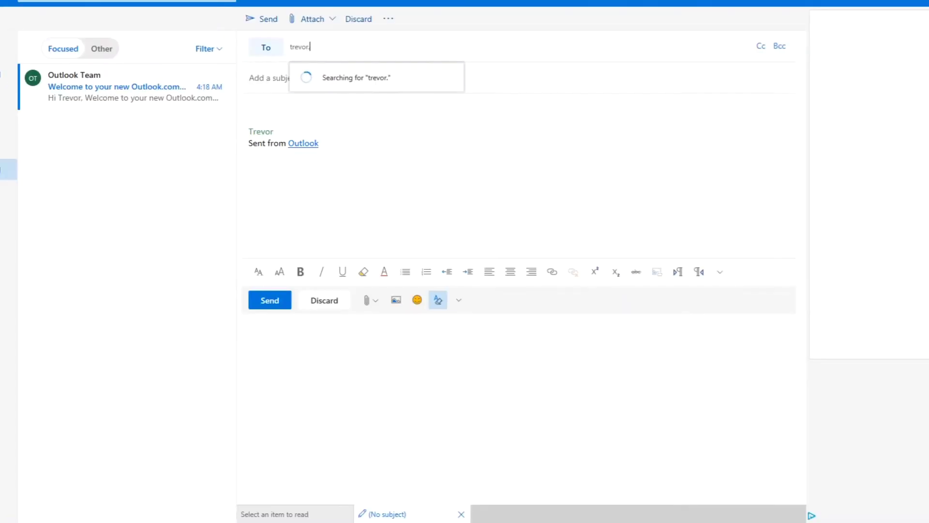
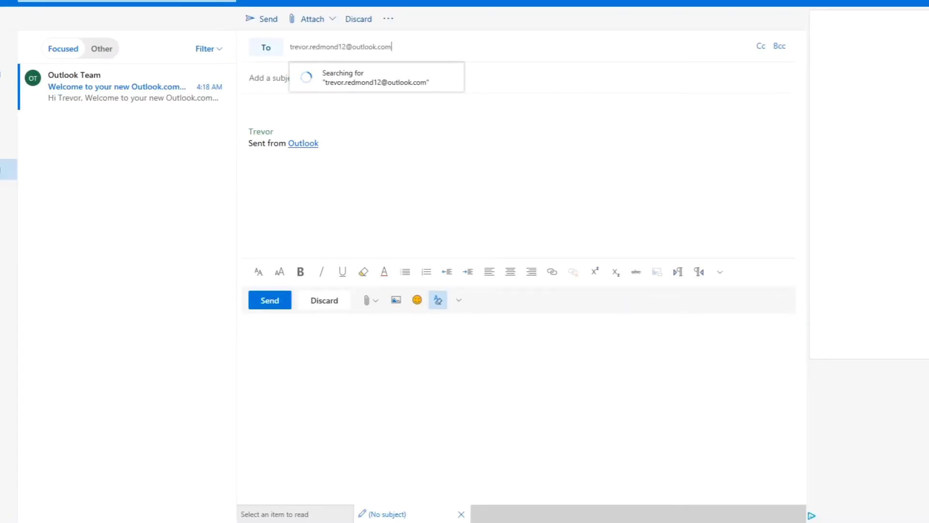
pyautogui.press('Return')
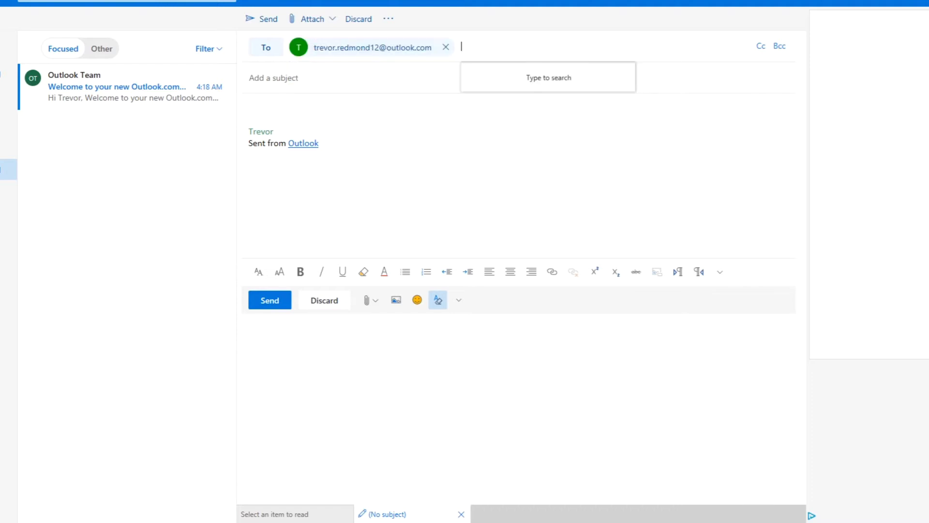
pyautogui.press('Tab')
pyautogui.press('Tab')
pyautogui.press('Tab')
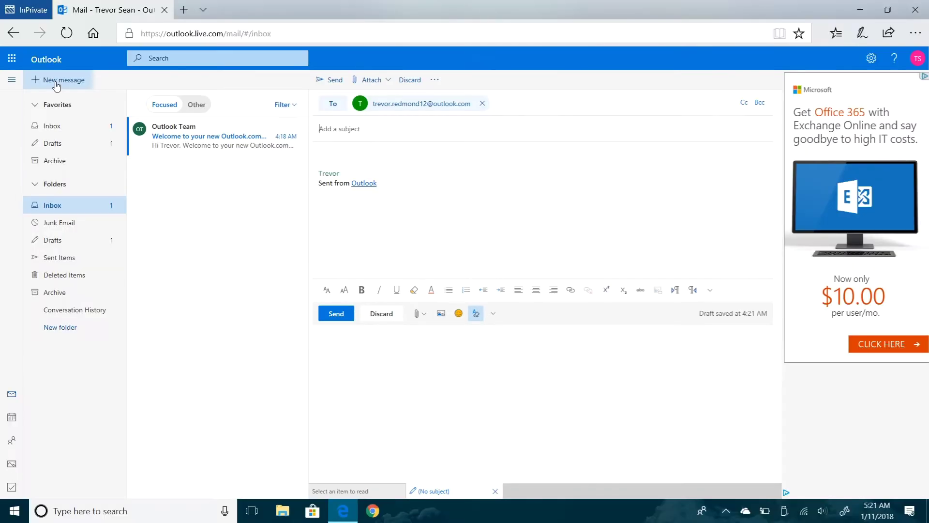
pyautogui.write('Quote')
pyautogui.press('Tab')
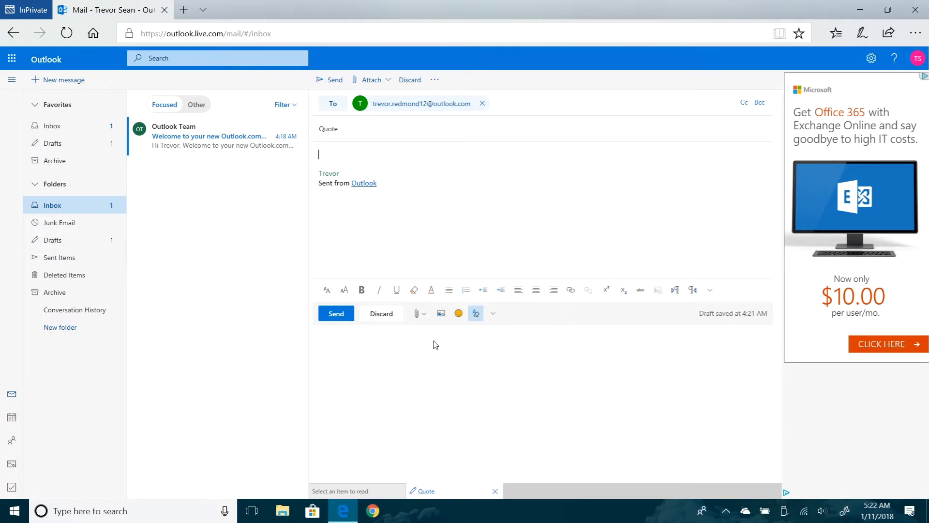
pyautogui.click(424, 320)
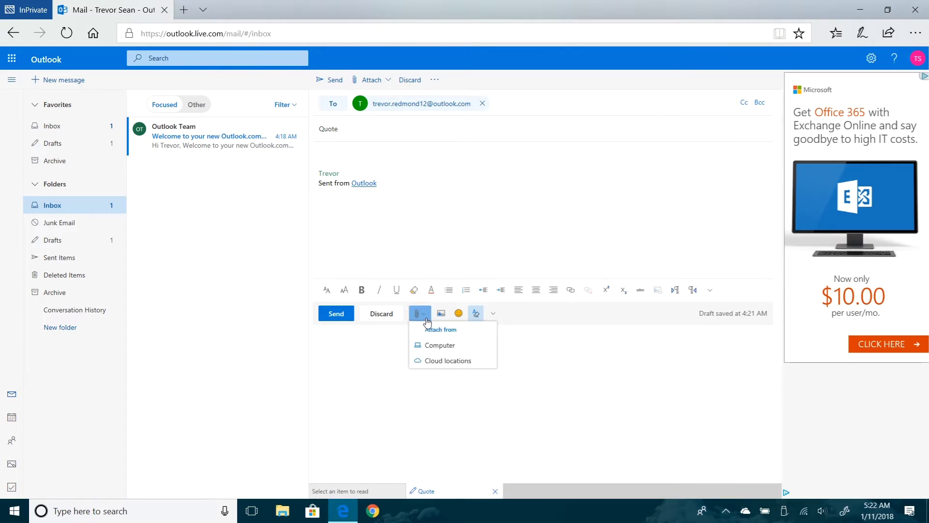
pyautogui.click(459, 315)
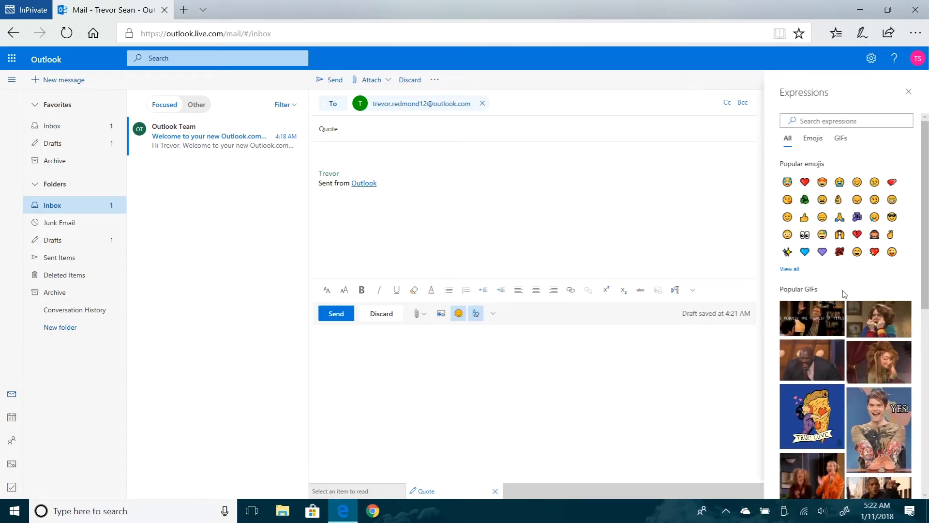
pyautogui.click(493, 314)
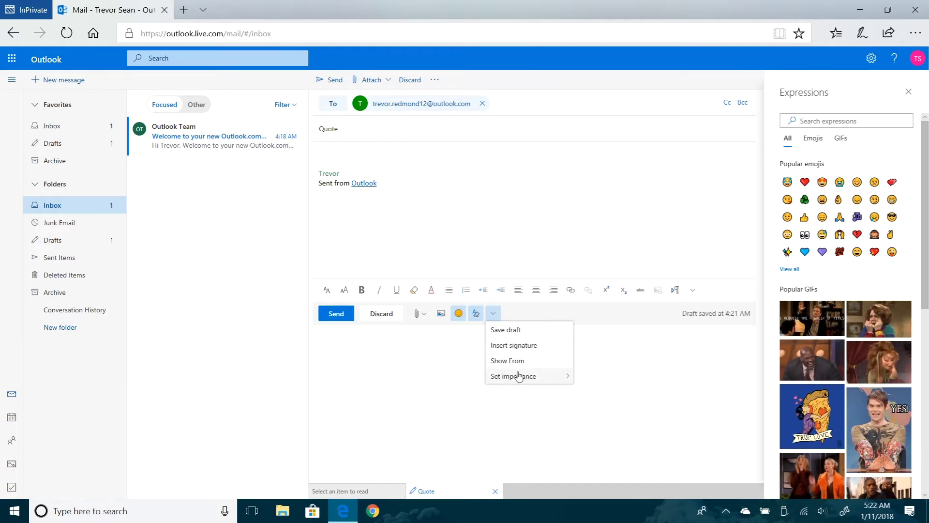
pyautogui.click(437, 353)
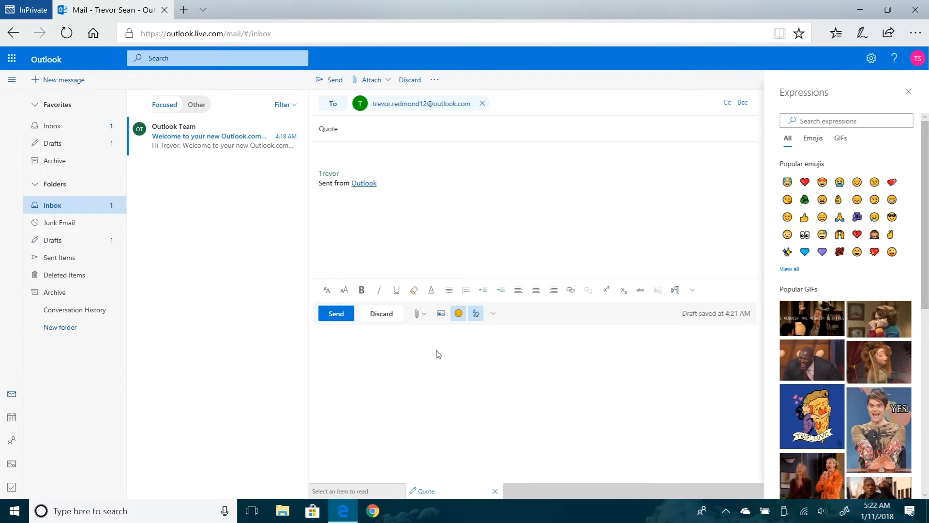
pyautogui.click(458, 314)
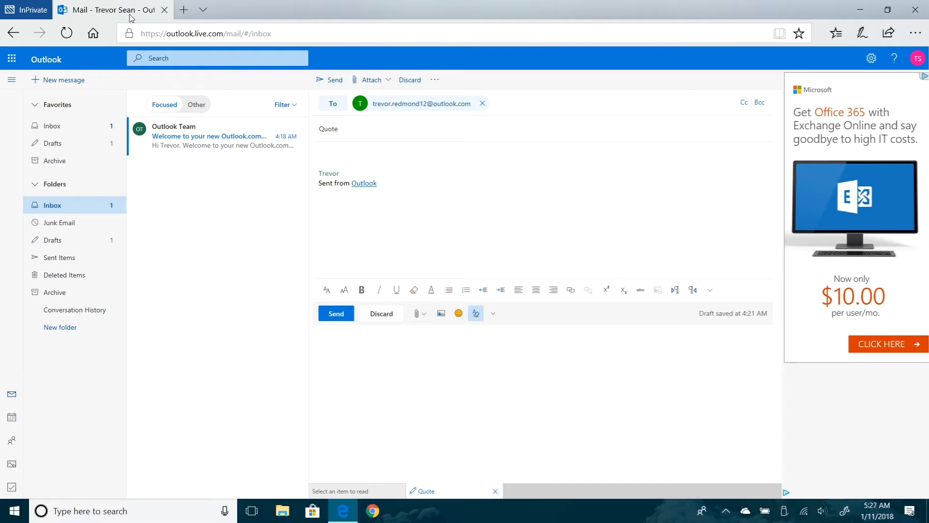
# Write the 'Two roads diverged in a wood' quote with its '- Robert Frost' attribution, then send
pyautogui.write('Two roads diverged in a wood, and I - I took the')
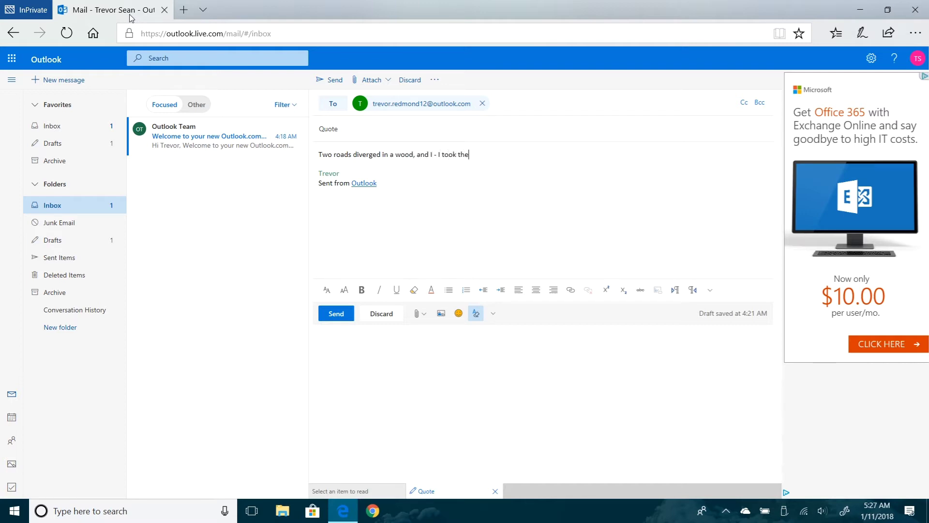
pyautogui.write(' one less traveled by, and that has made all the difference.')
pyautogui.press('Return')
pyautogui.press('Return')
pyautogui.write('- Robert Frost')
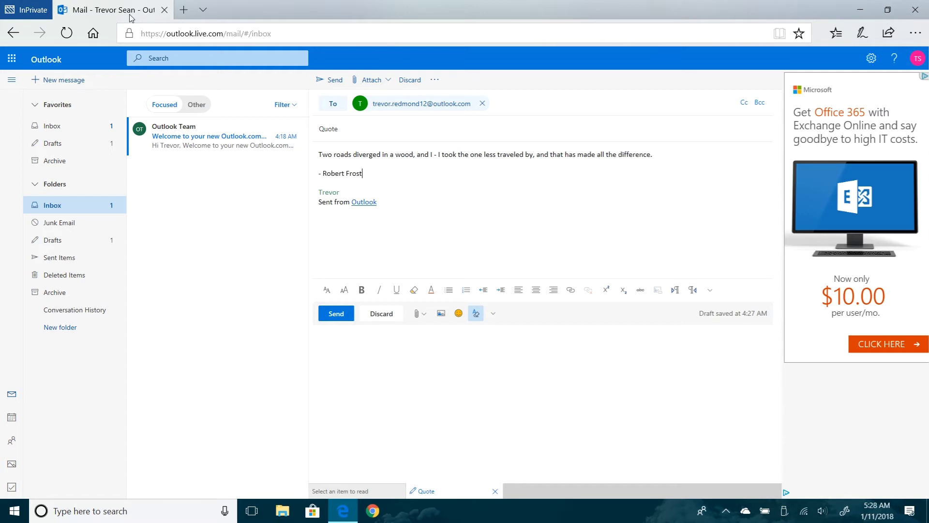
pyautogui.press('Return')
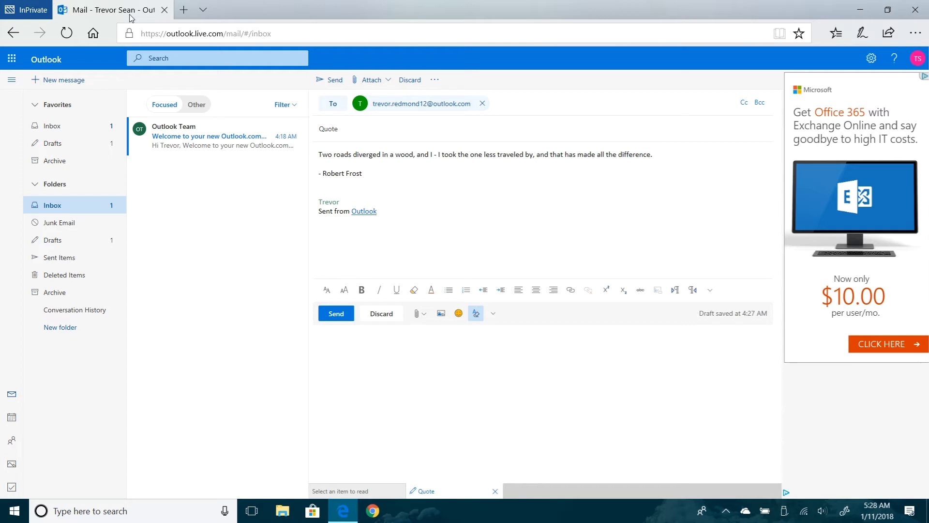
pyautogui.click(334, 81)
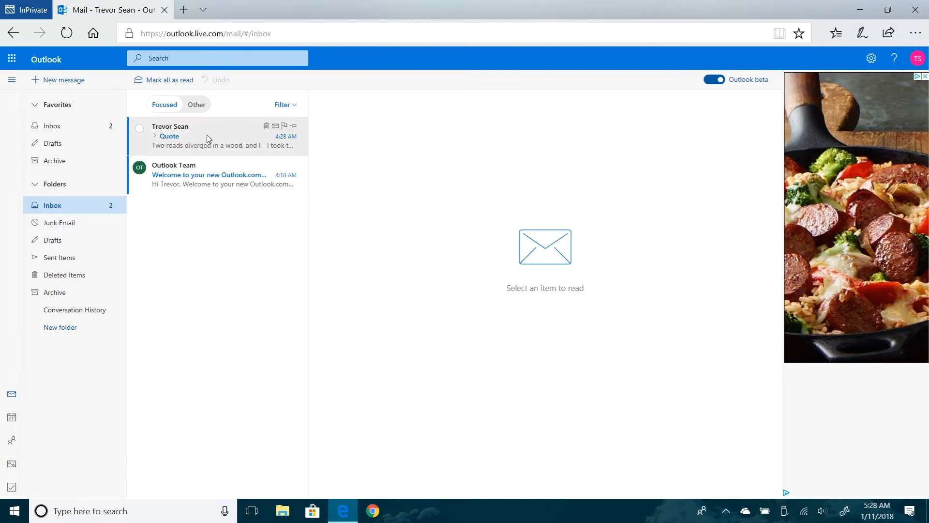
# Open the received Quote email and check its More actions menu
pyautogui.click(208, 137)
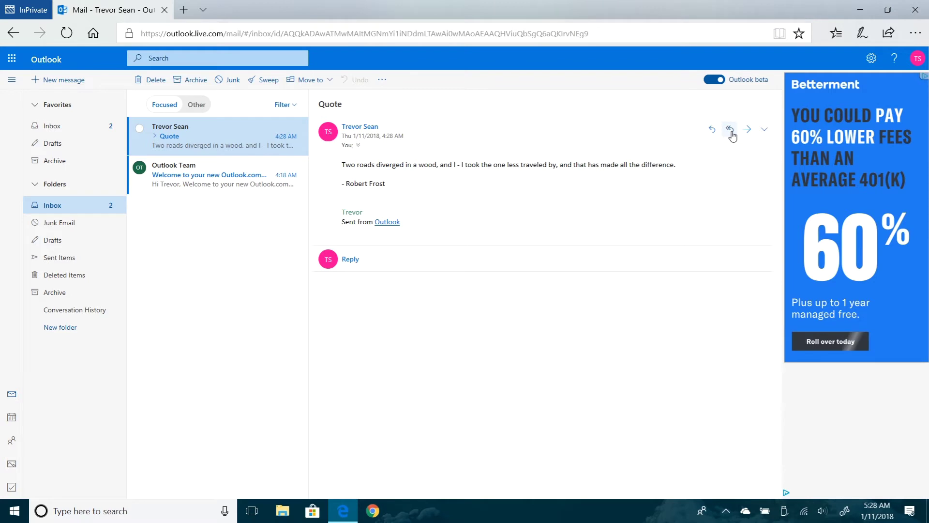
pyautogui.click(765, 130)
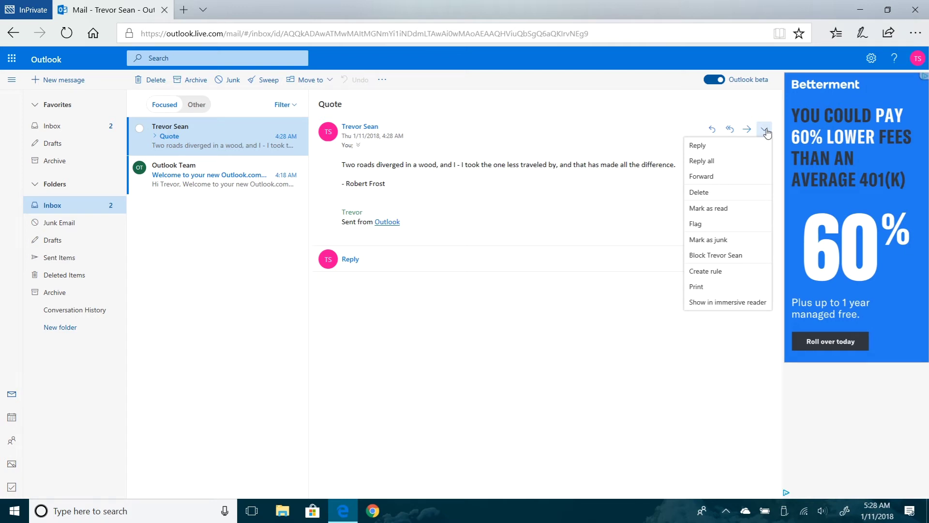
pyautogui.click(765, 130)
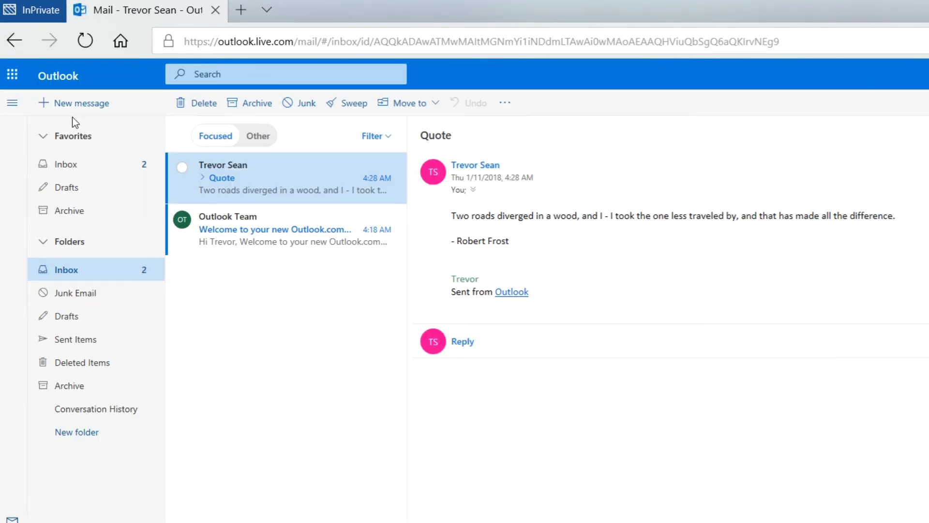
pyautogui.click(13, 77)
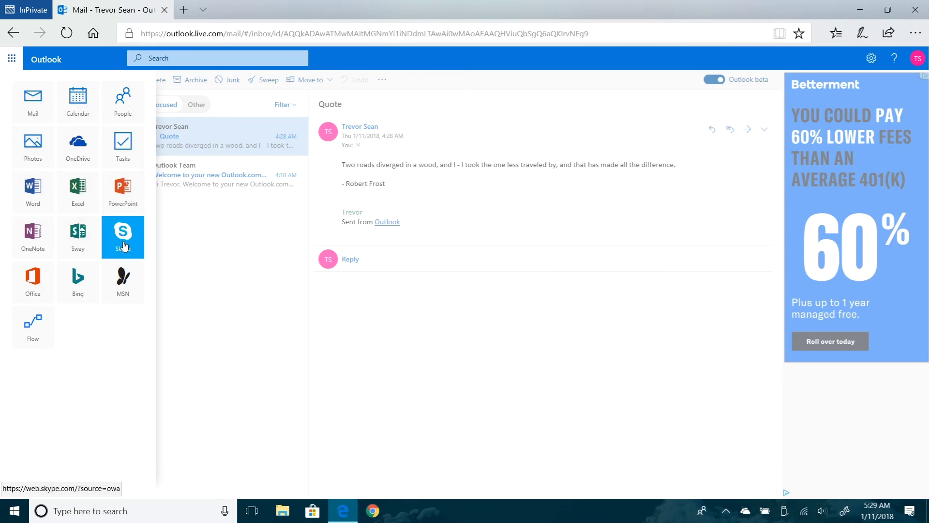
pyautogui.click(523, 207)
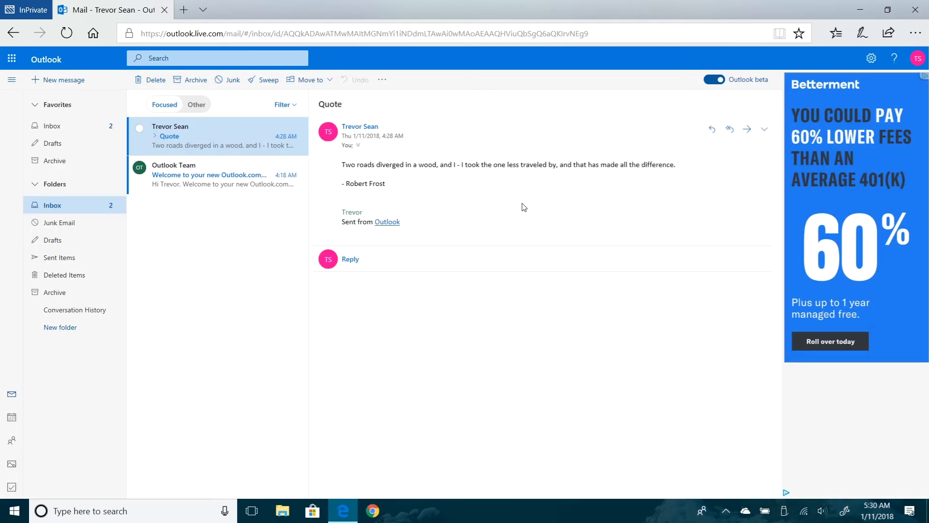